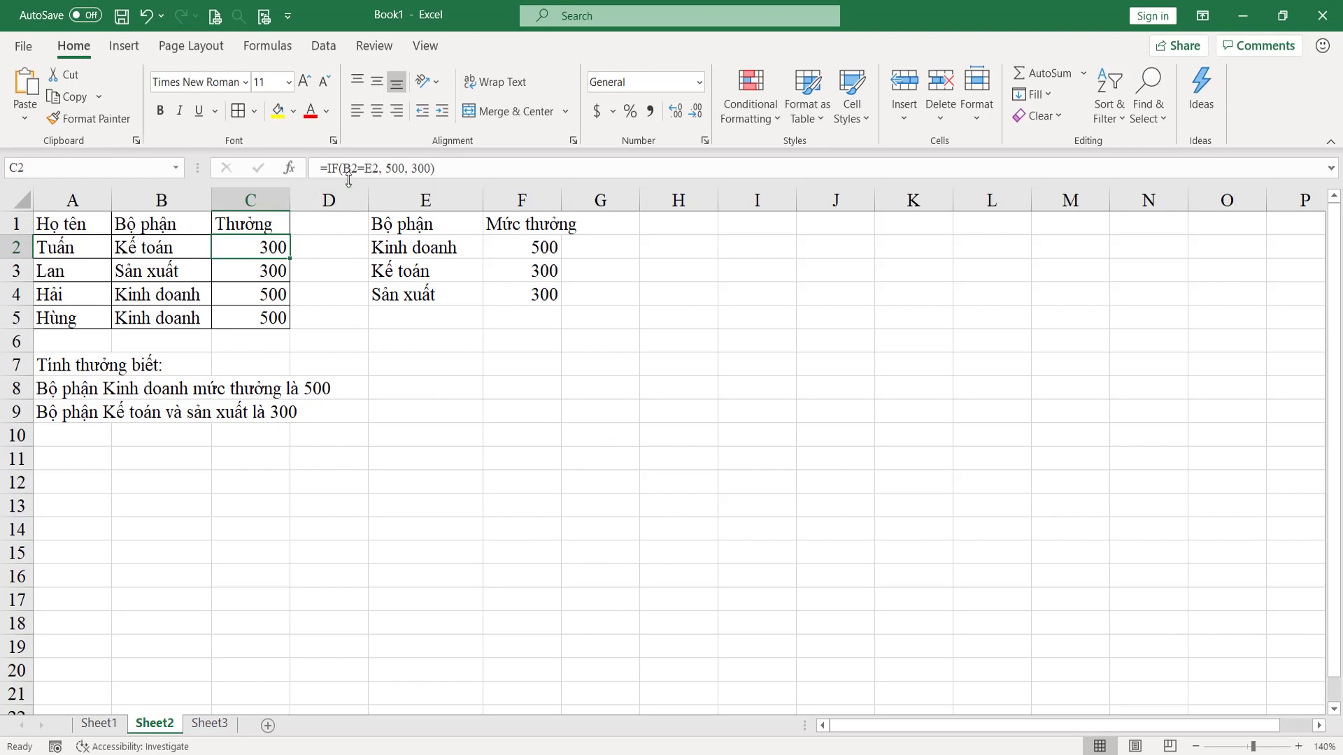
Re-enter C2's IF bonus formula, checking its B2=E2 comparison, and confirm it
{"action": "double_click", "coordinate": [237, 247]}
{"action": "left_click_drag", "start_coordinate": [247, 248], "coordinate": [298, 248]}
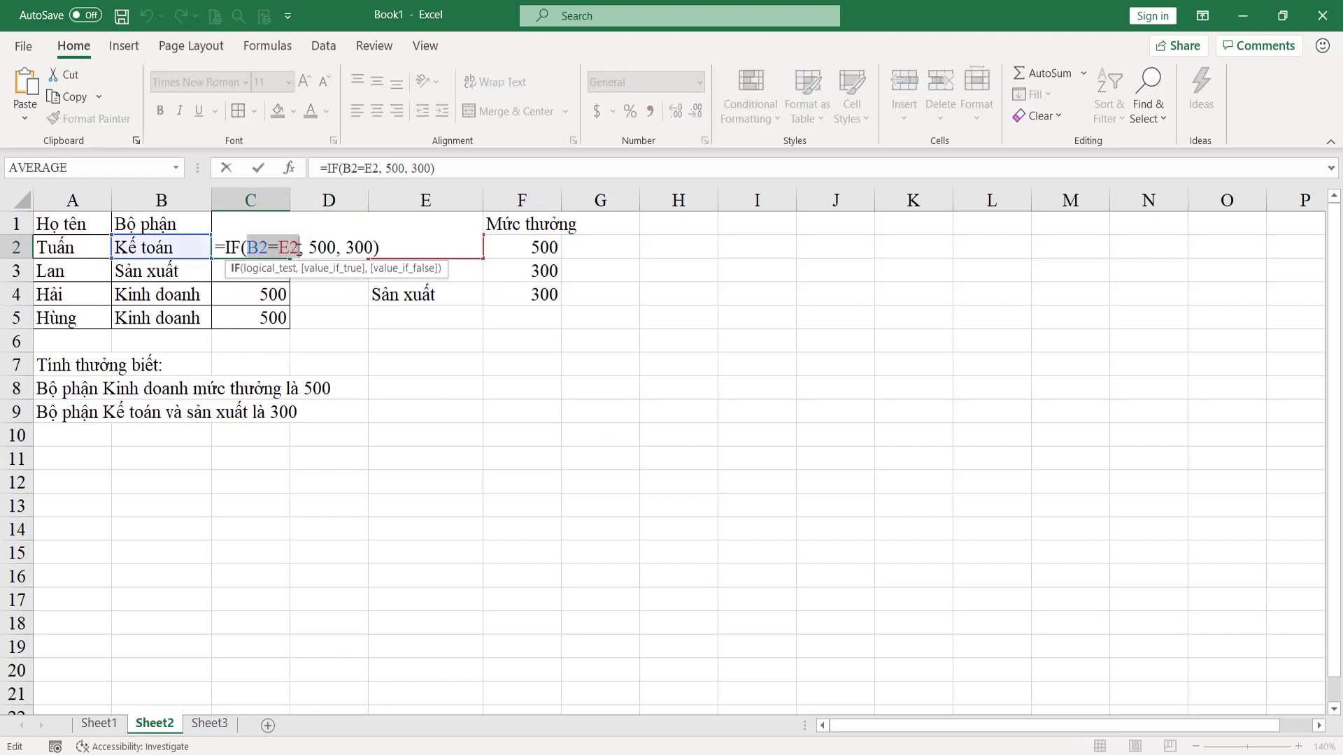
{"action": "left_click", "coordinate": [390, 248]}
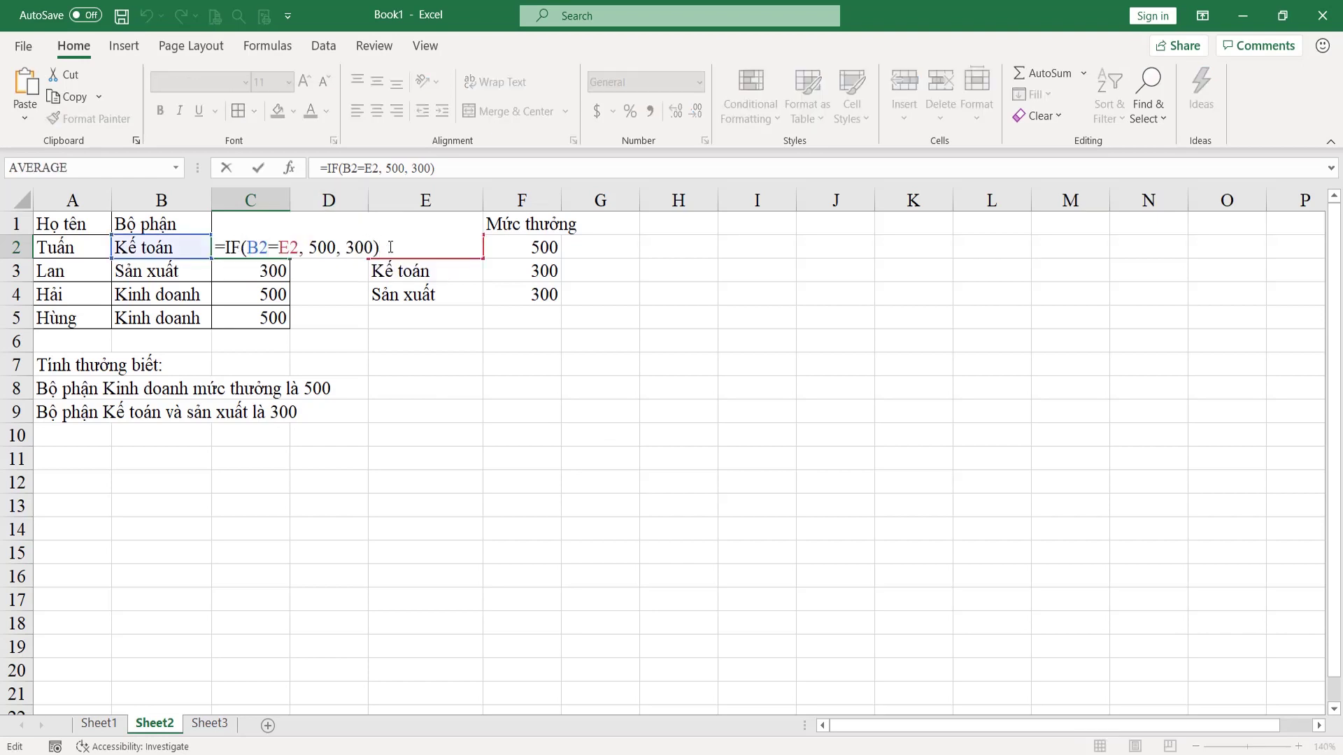
{"action": "key", "text": "Return"}
Fill C2's formula down through C5 so every employee shows 300, then reselect C2
{"action": "left_click", "coordinate": [276, 248]}
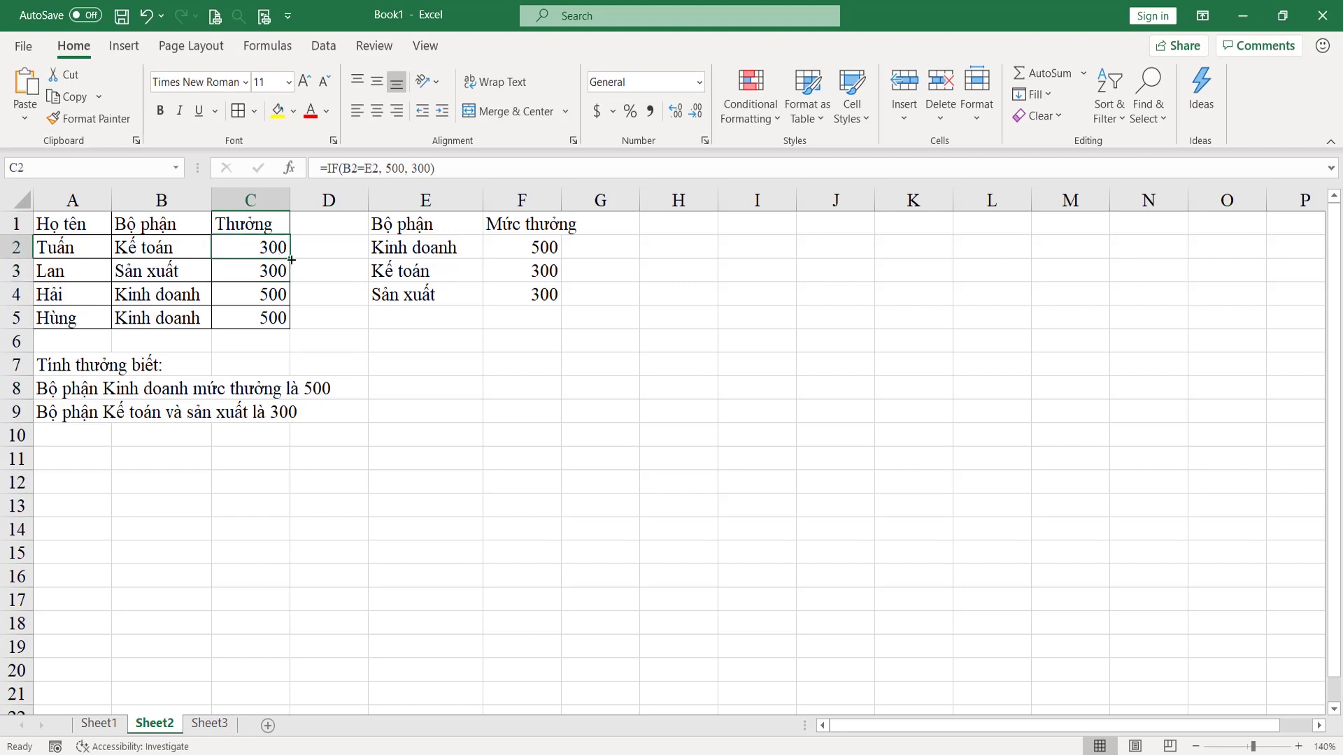
{"action": "mouse_move", "coordinate": [292, 258]}
{"action": "left_mouse_down"}
{"action": "mouse_move", "coordinate": [289, 339]}
{"action": "mouse_move", "coordinate": [289, 259]}
{"action": "left_mouse_up"}
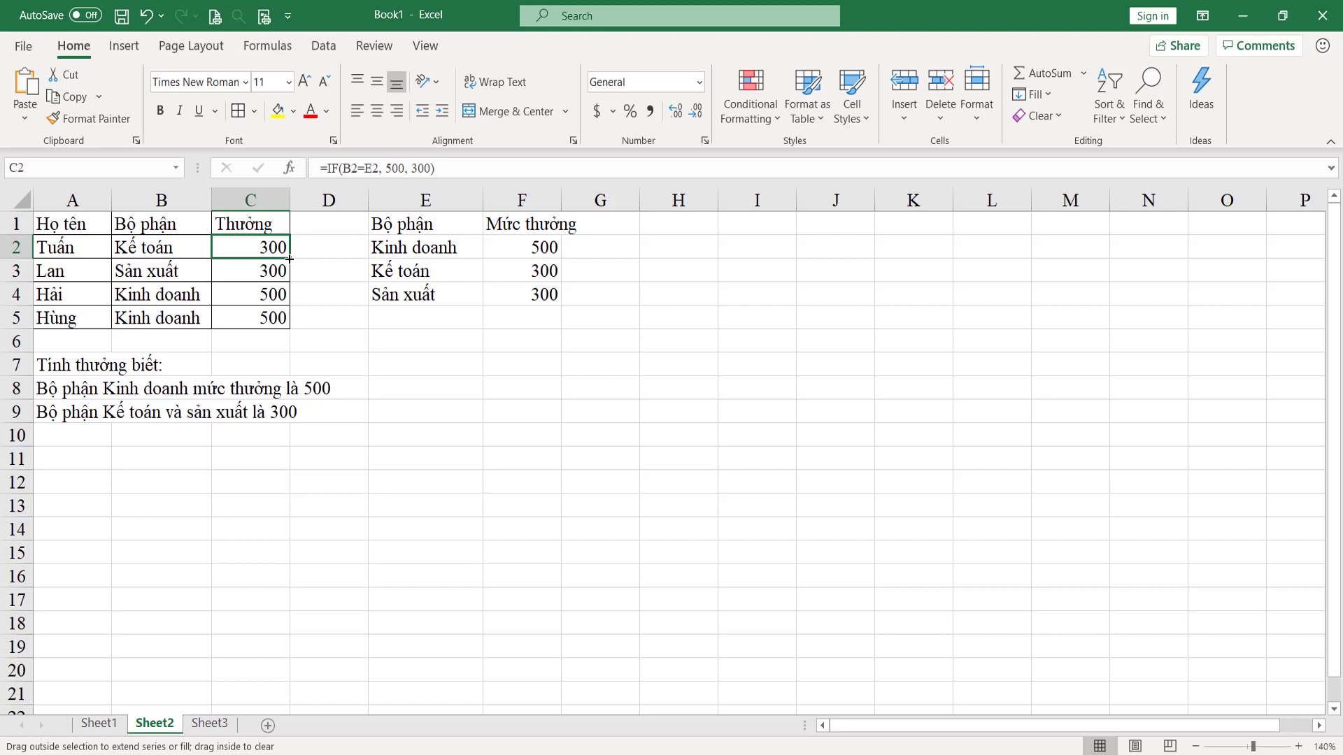
{"action": "left_click_drag", "start_coordinate": [288, 259], "coordinate": [295, 261]}
{"action": "mouse_move", "coordinate": [290, 258]}
{"action": "left_mouse_down"}
{"action": "mouse_move", "coordinate": [288, 320]}
{"action": "mouse_move", "coordinate": [291, 309]}
{"action": "left_mouse_up"}
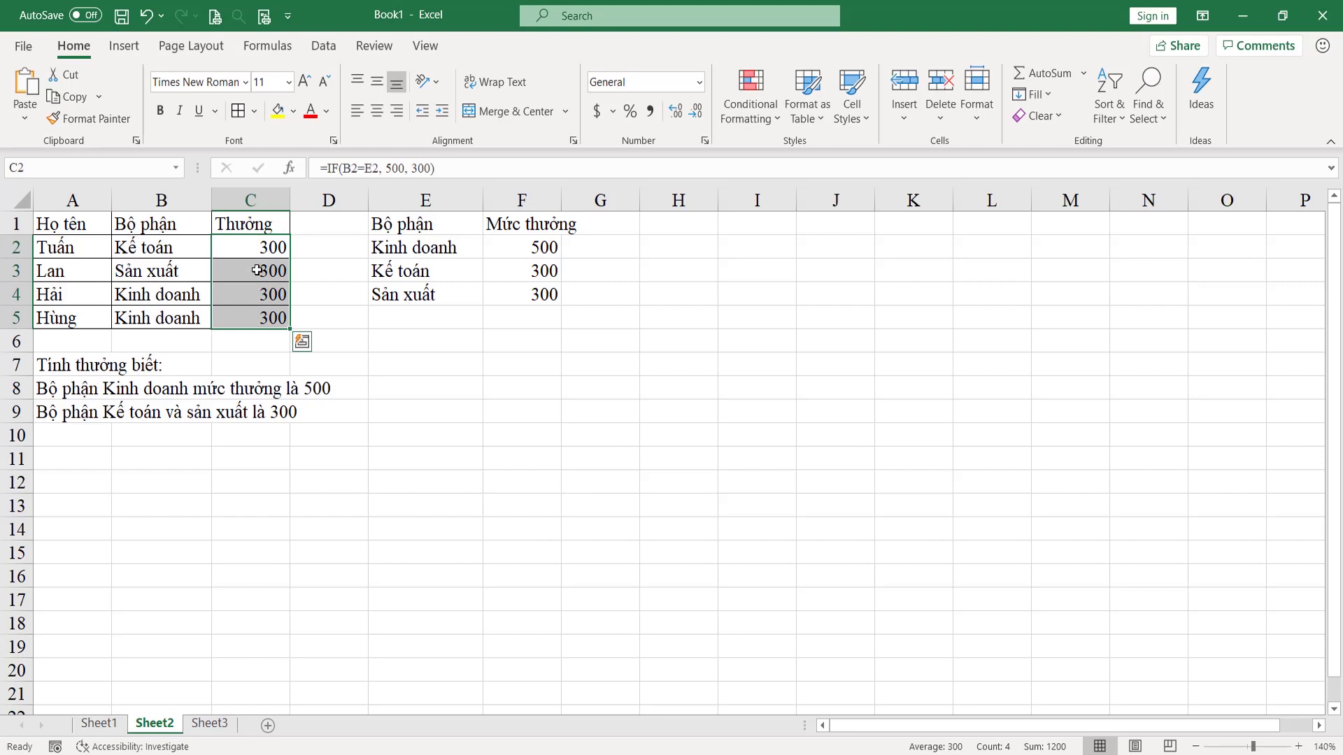
{"action": "left_click", "coordinate": [261, 251]}
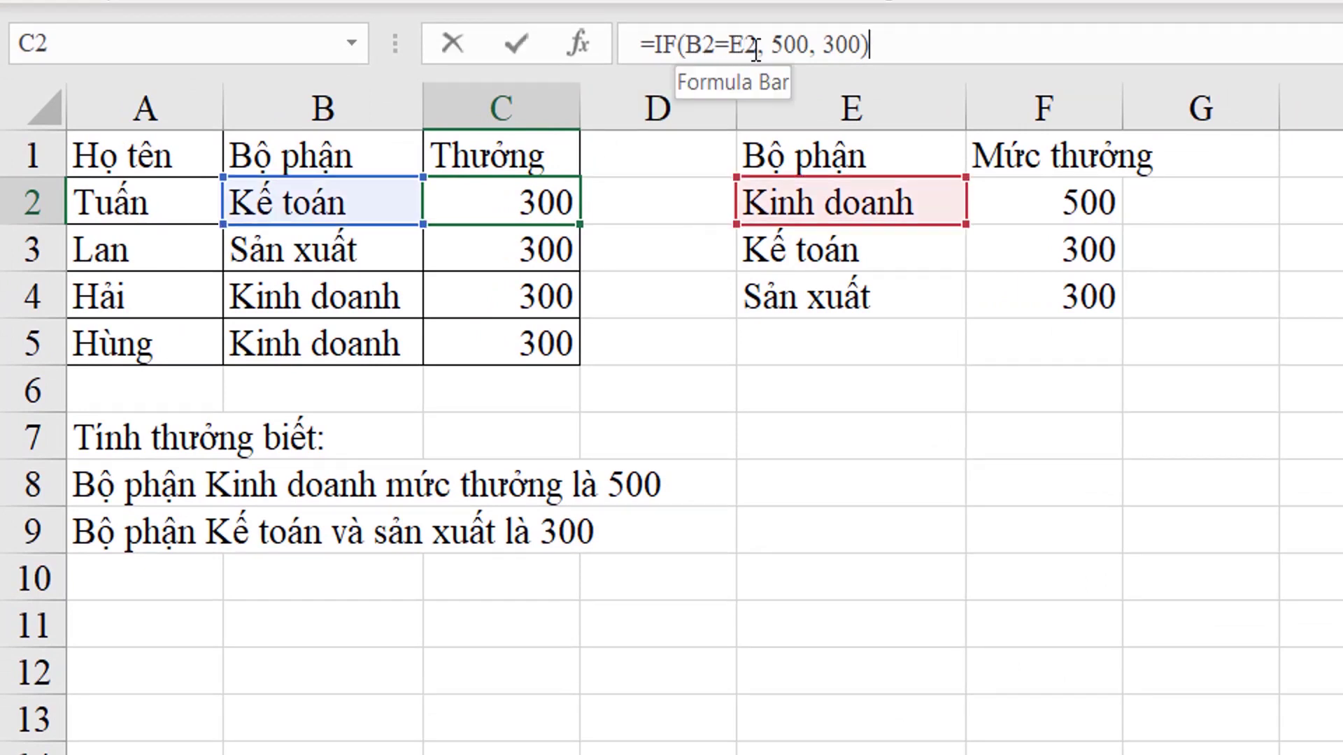
{"action": "left_click_drag", "start_coordinate": [756, 46], "coordinate": [687, 46]}
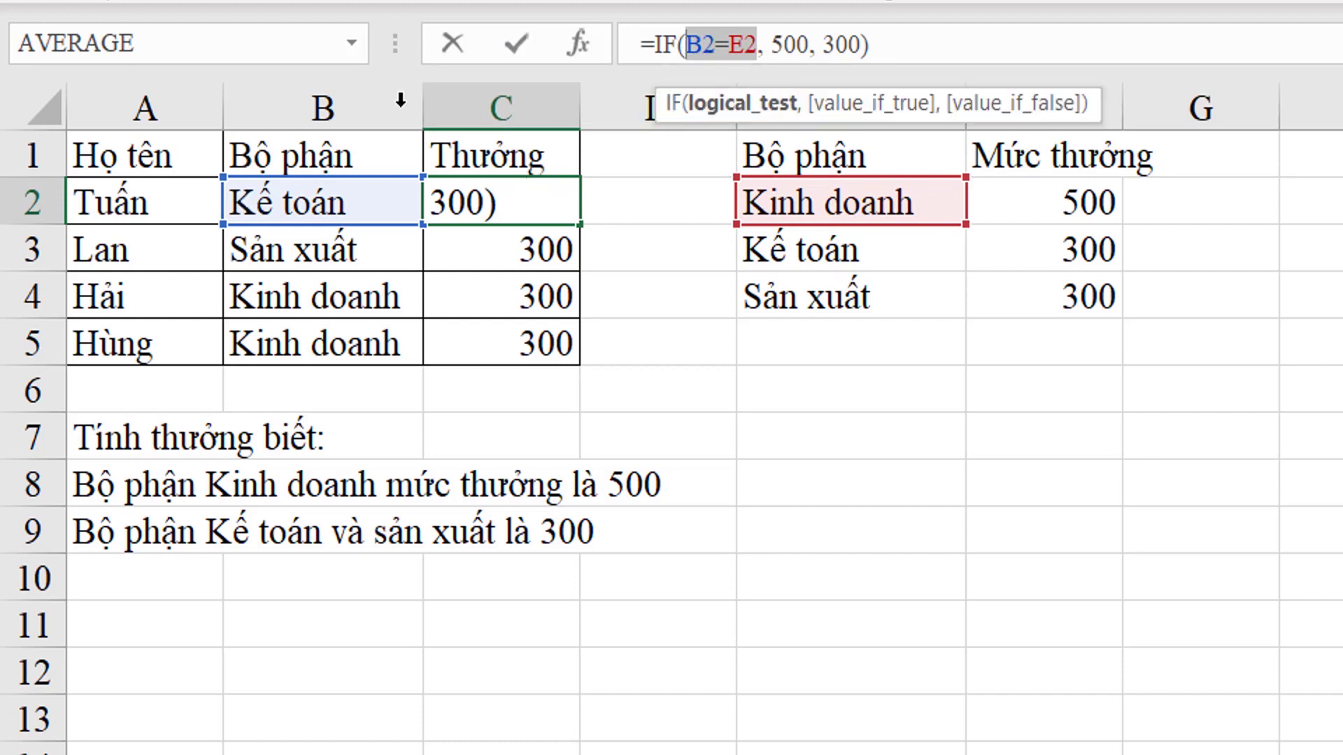
{"action": "left_click_drag", "start_coordinate": [717, 44], "coordinate": [763, 44]}
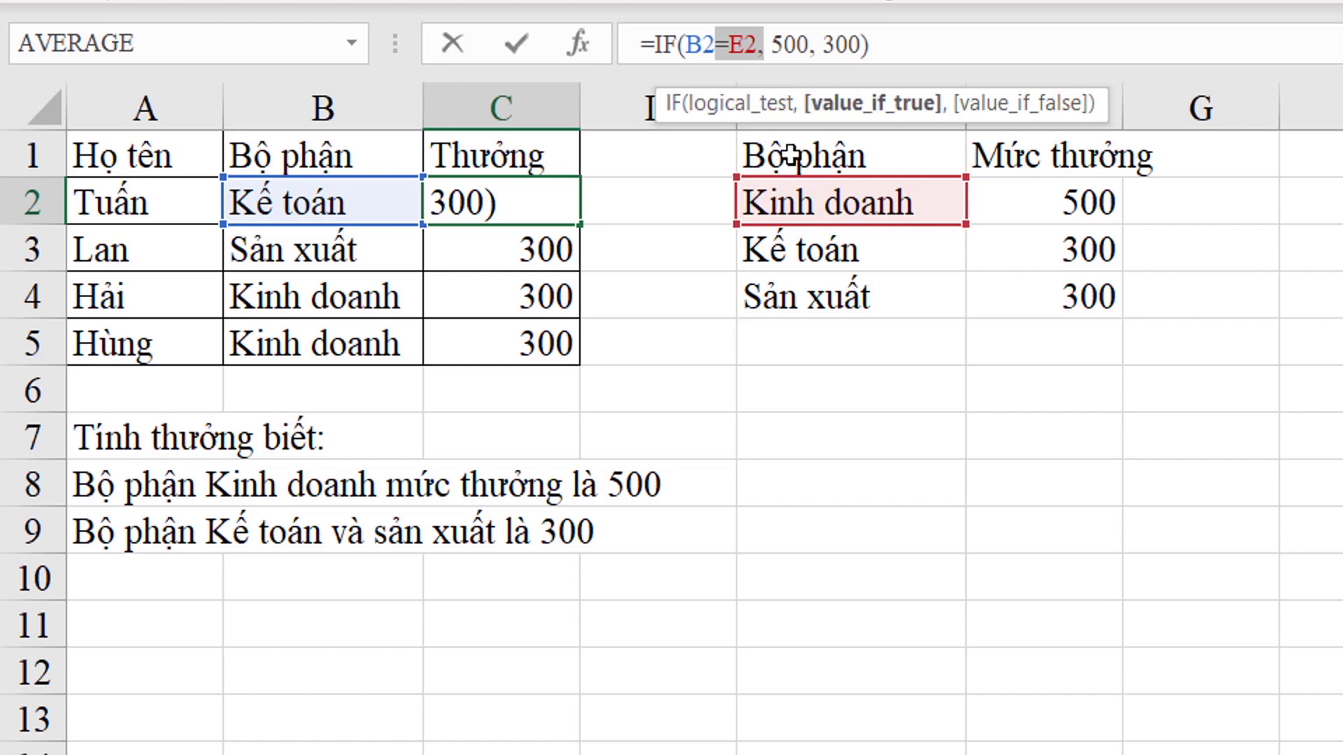
{"action": "left_click", "coordinate": [908, 47]}
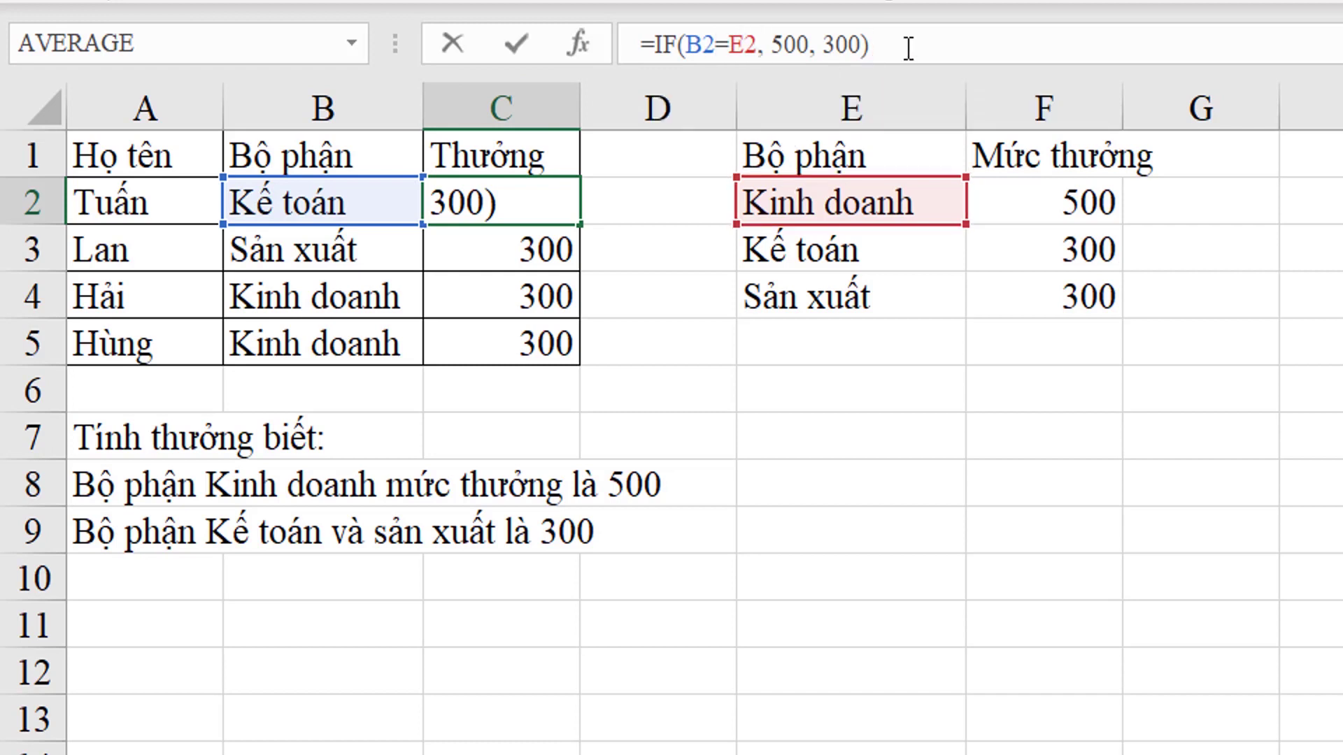
{"action": "key", "text": "Return"}
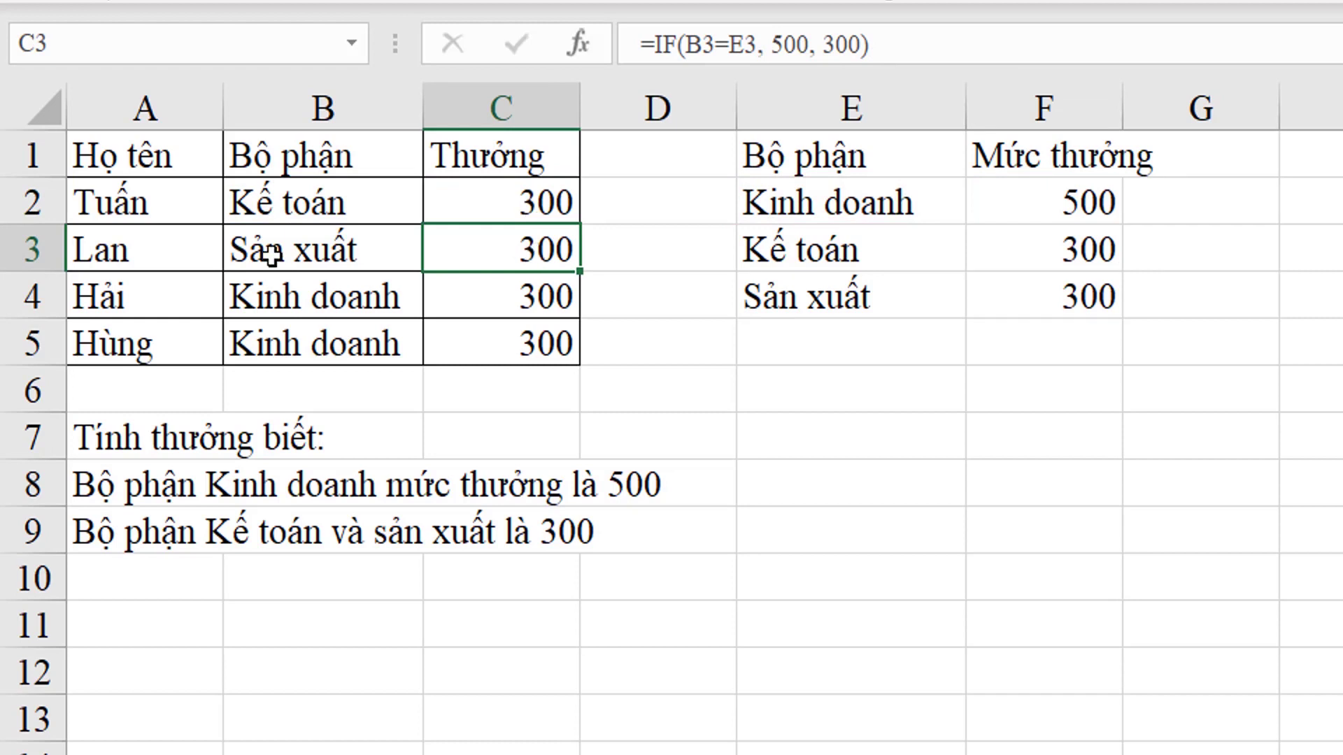
{"action": "double_click", "coordinate": [700, 44]}
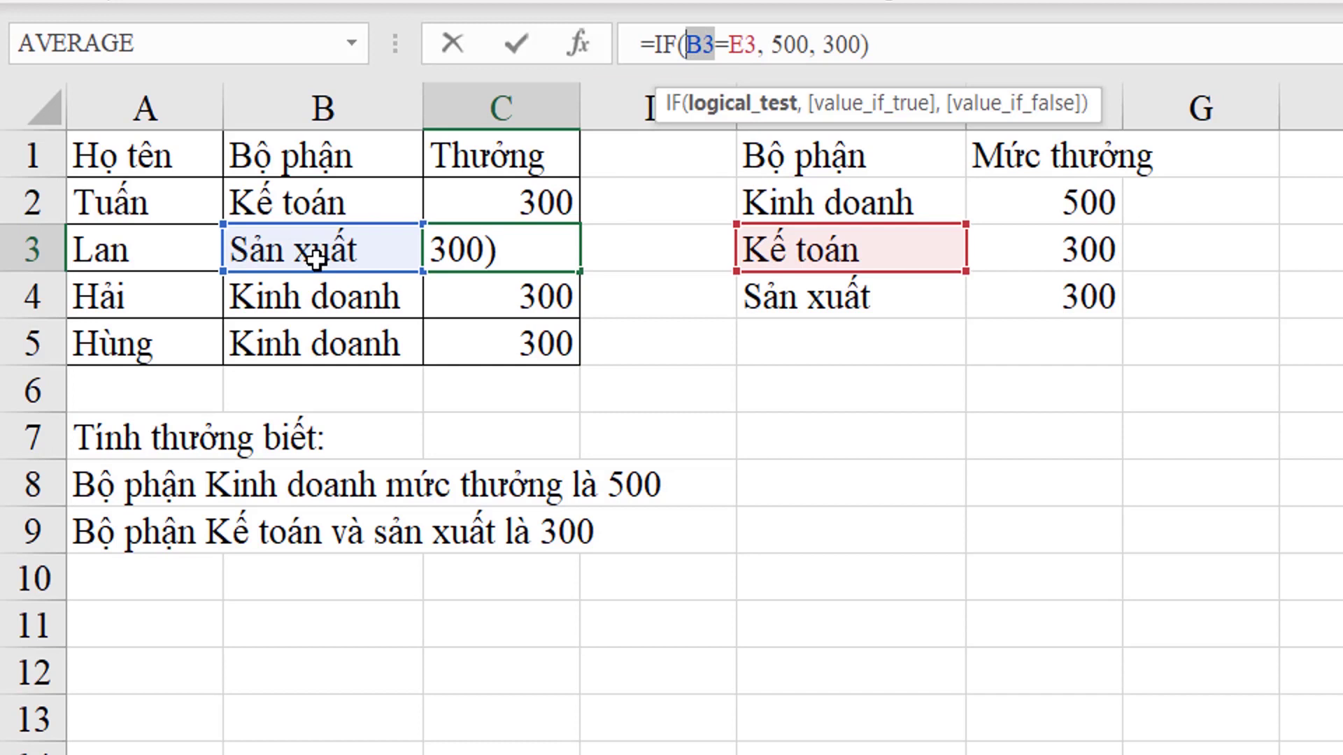
{"action": "double_click", "coordinate": [741, 46]}
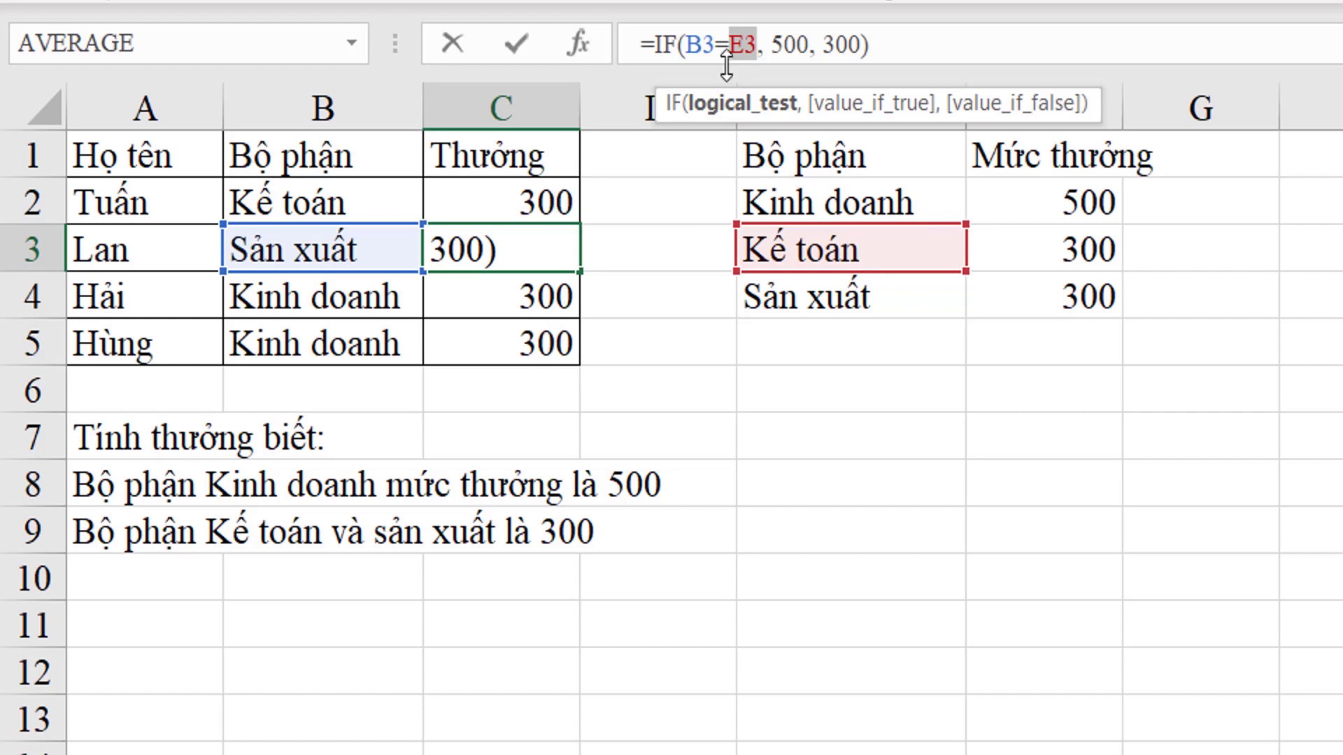
{"action": "left_click_drag", "start_coordinate": [749, 39], "coordinate": [690, 40]}
{"action": "mouse_move", "coordinate": [715, 40]}
{"action": "left_mouse_down"}
{"action": "mouse_move", "coordinate": [759, 40]}
{"action": "mouse_move", "coordinate": [686, 40]}
{"action": "left_mouse_up"}
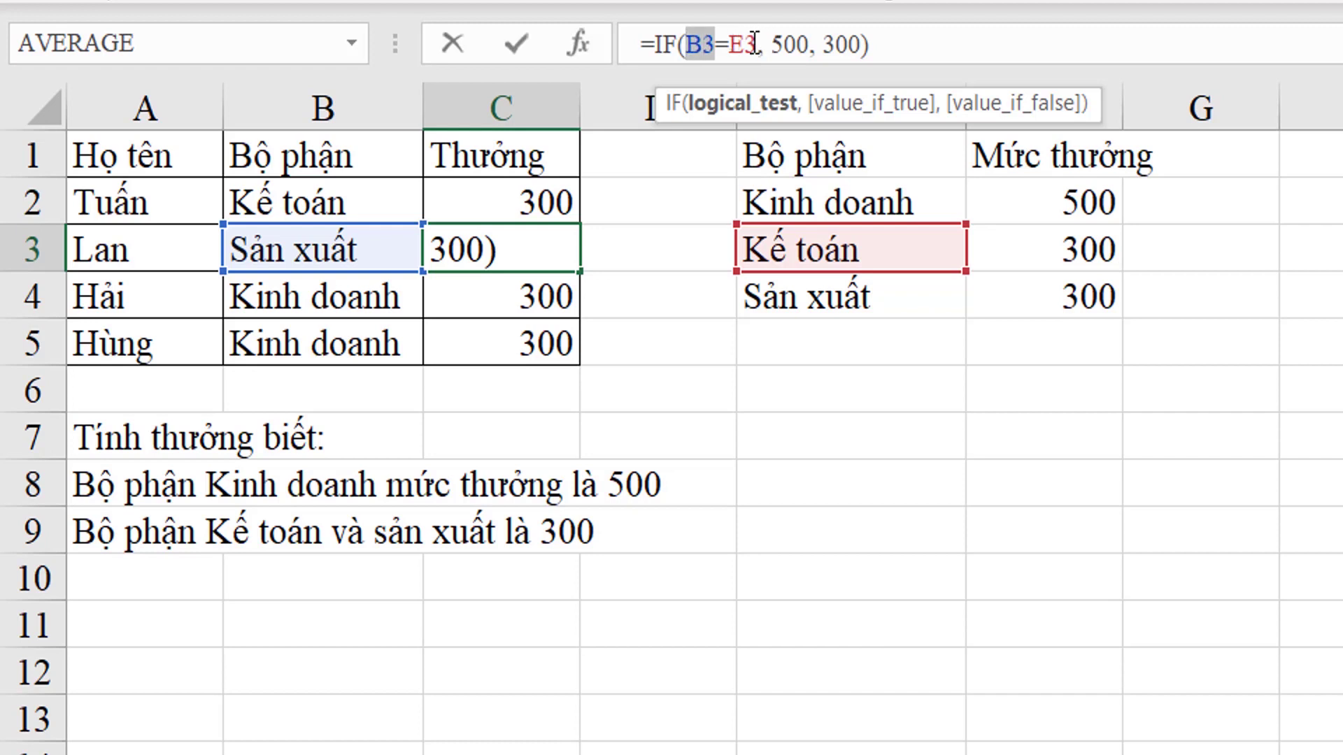
{"action": "key", "text": "Return"}
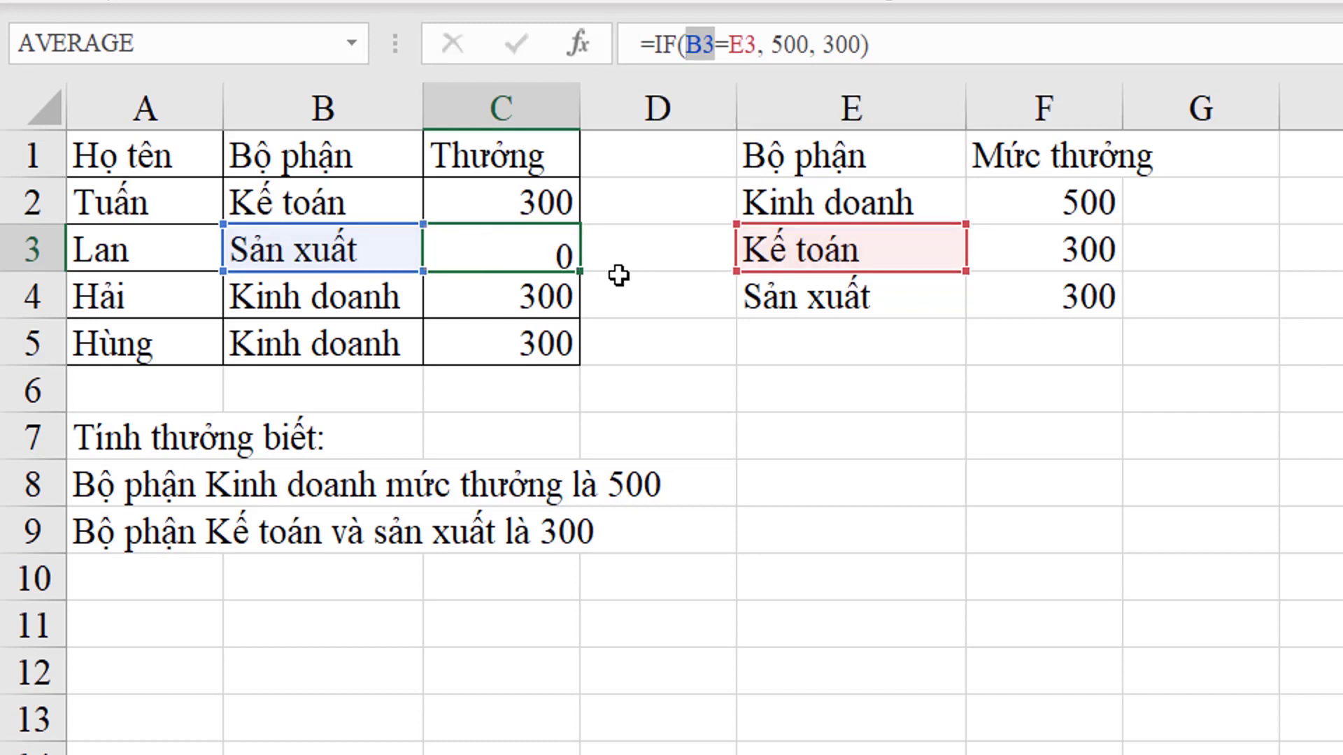
{"action": "left_click", "coordinate": [542, 256]}
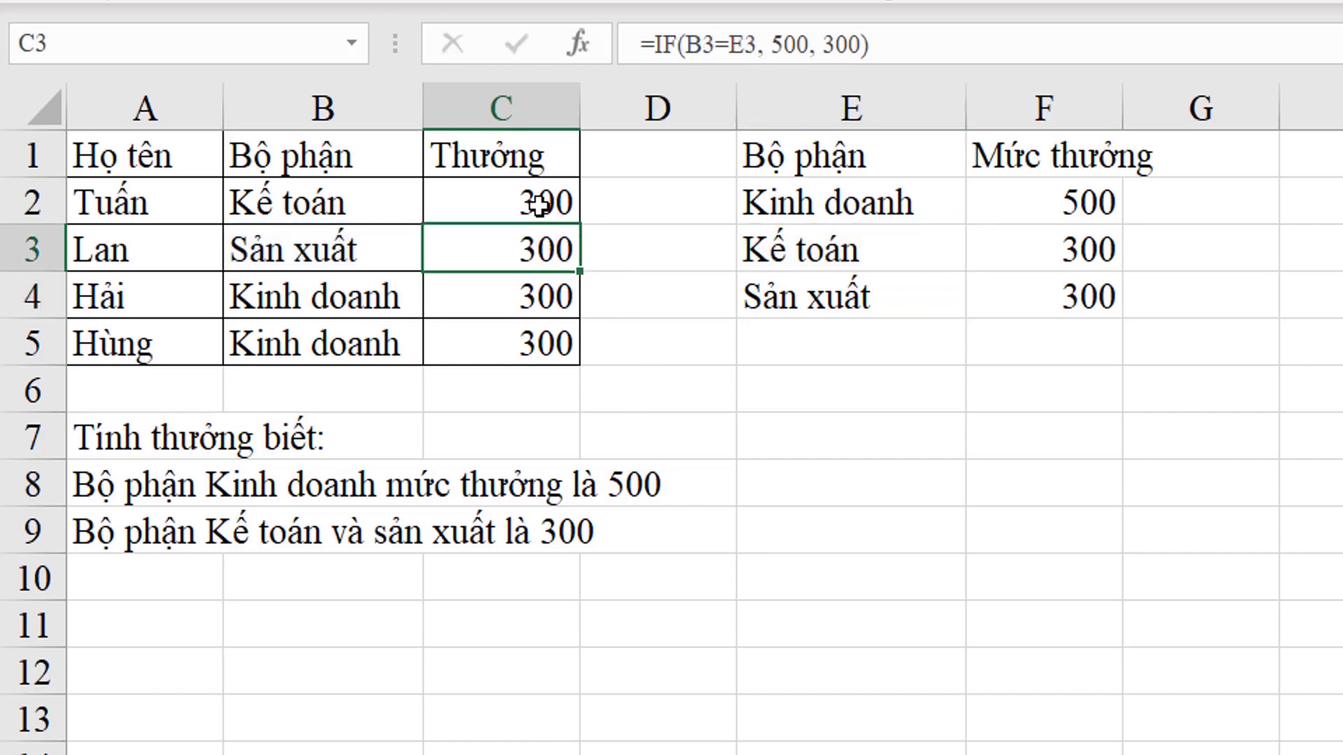
Edit C2's =IF(B2=E2, 500, 300) in the formula bar and select its E2 reference
{"action": "left_click", "coordinate": [483, 203]}
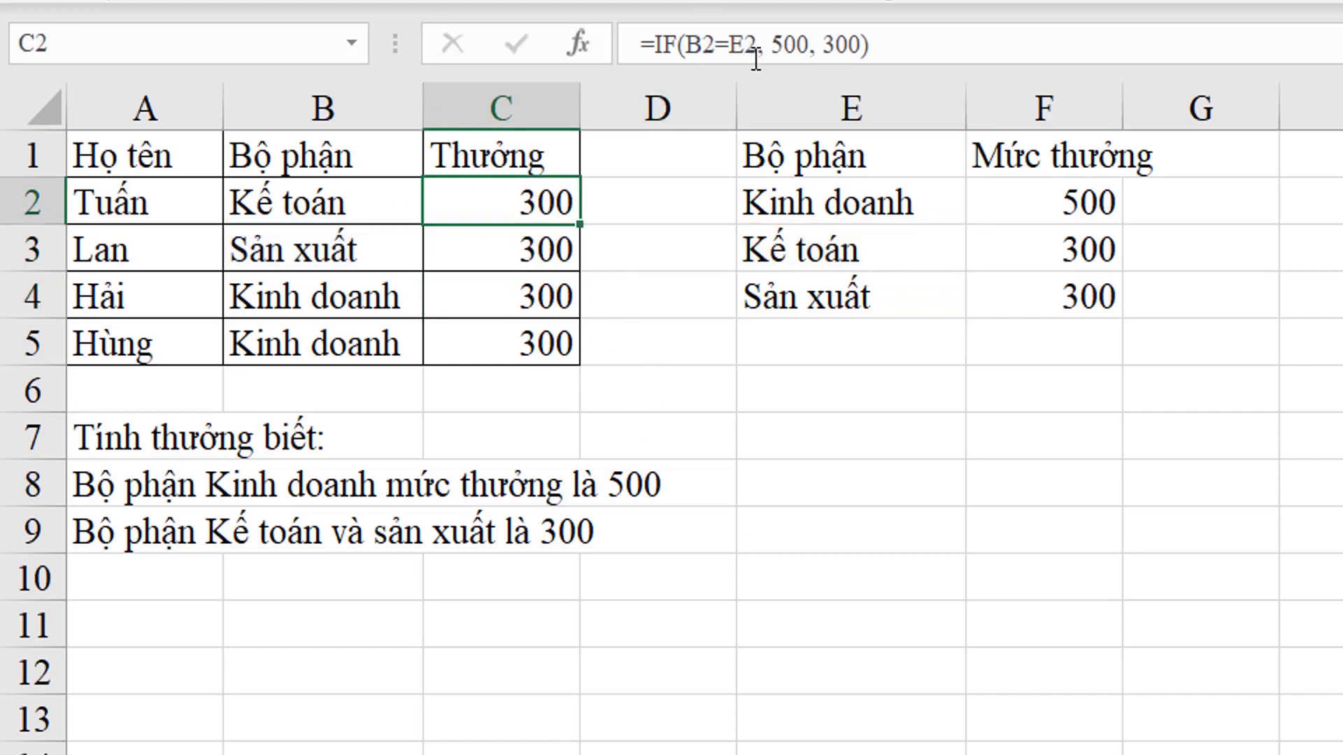
{"action": "left_click", "coordinate": [700, 45]}
{"action": "double_click", "coordinate": [688, 45]}
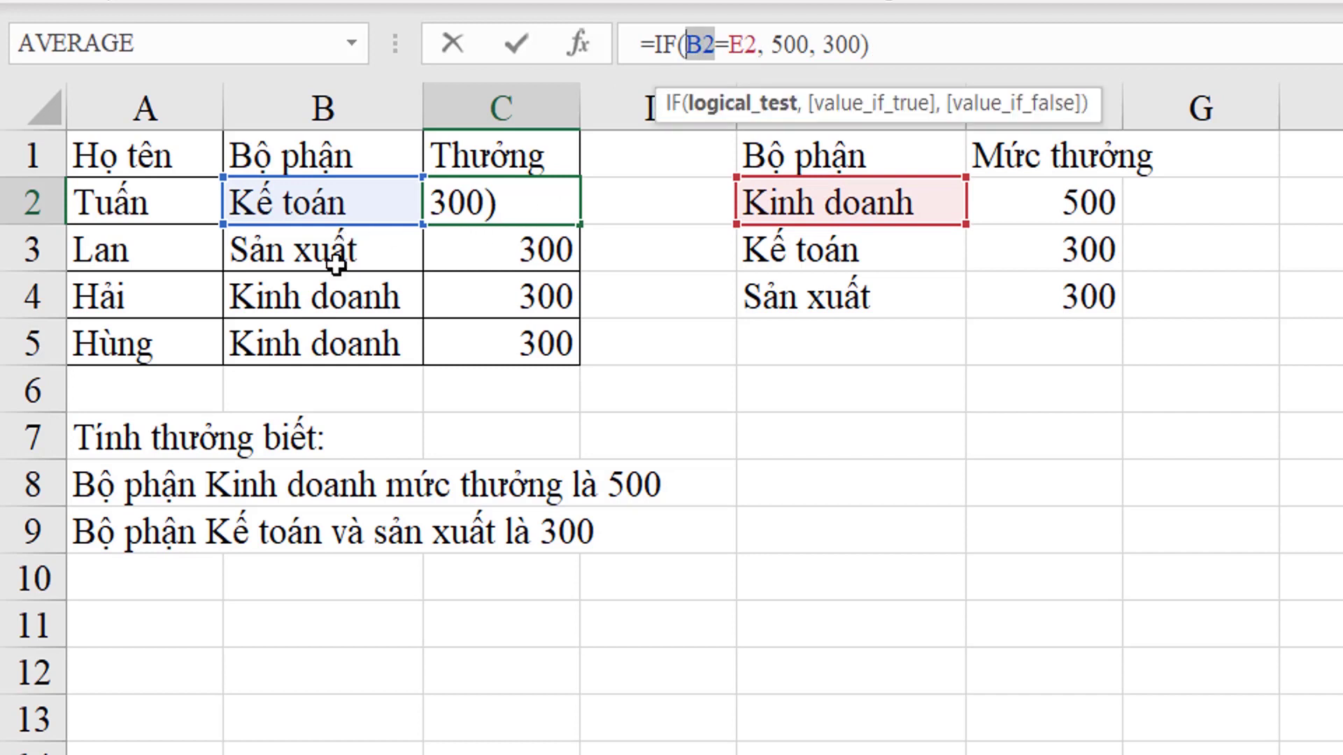
{"action": "double_click", "coordinate": [742, 45]}
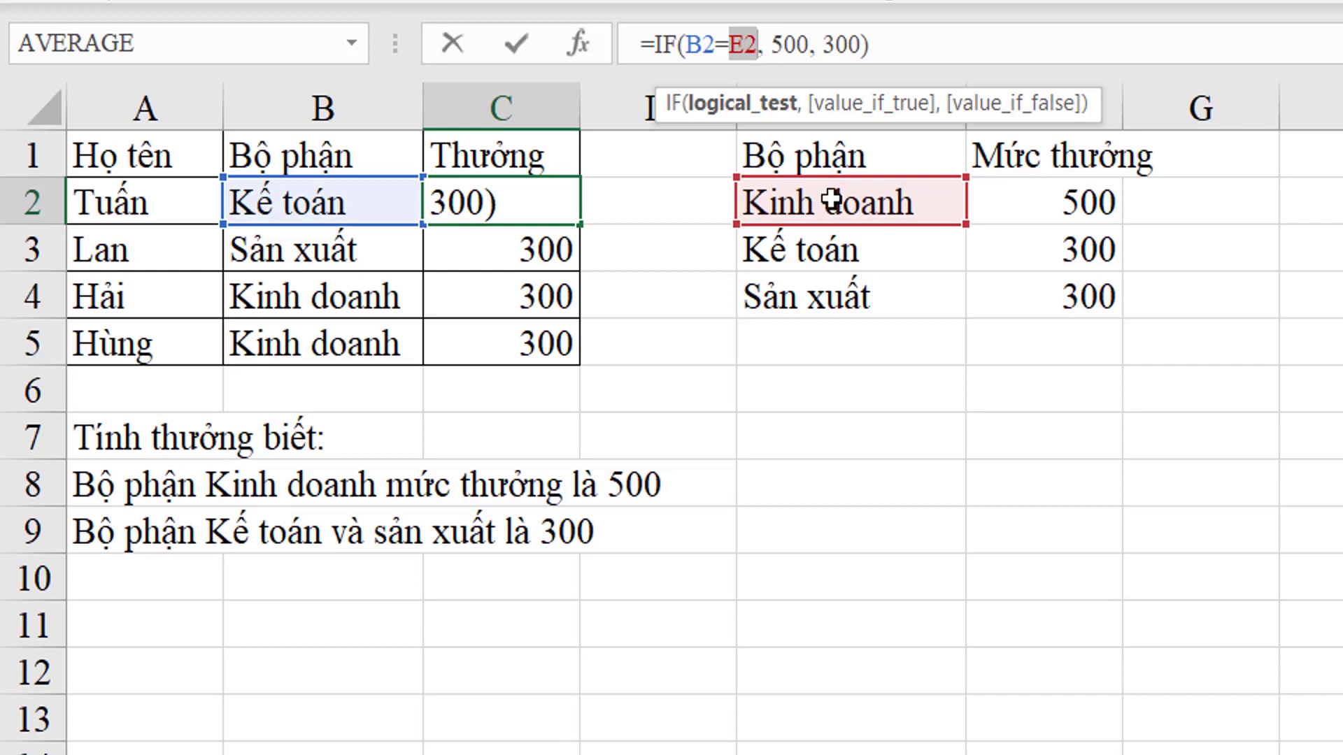
{"action": "left_click", "coordinate": [762, 46]}
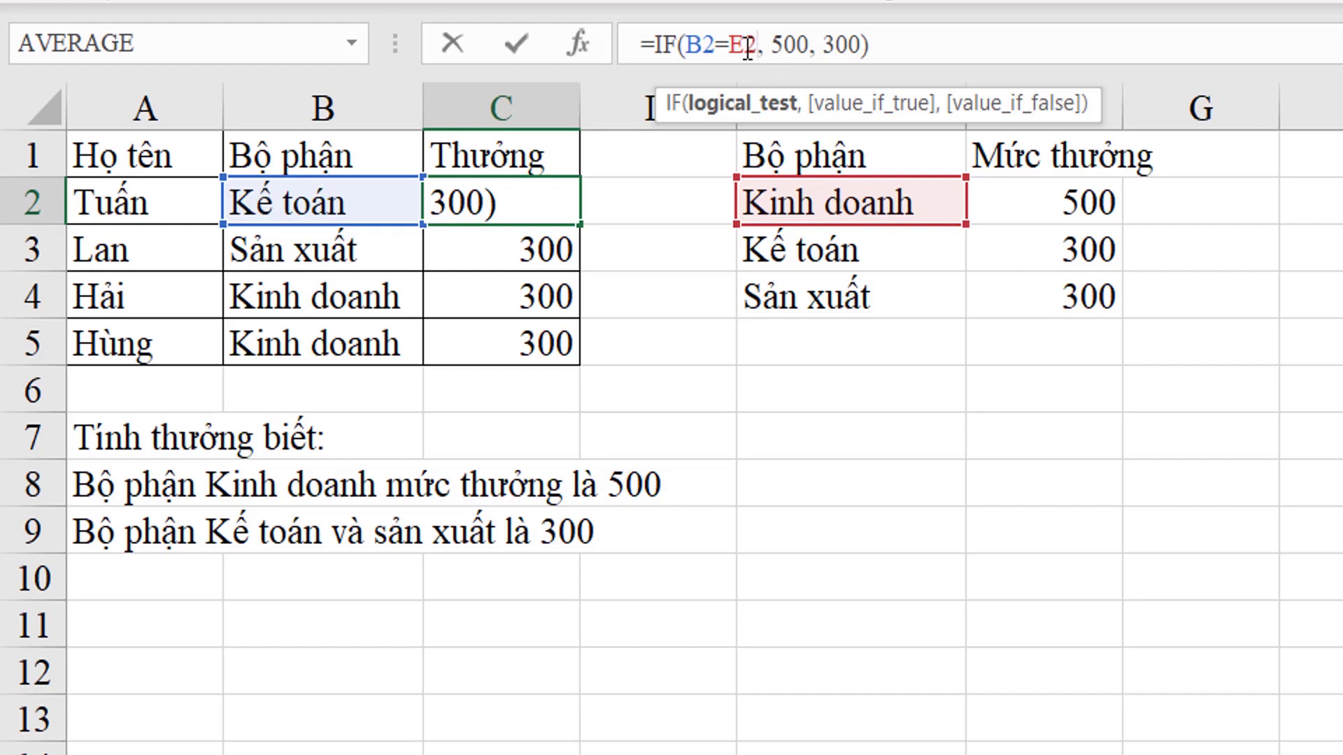
{"action": "double_click", "coordinate": [755, 44]}
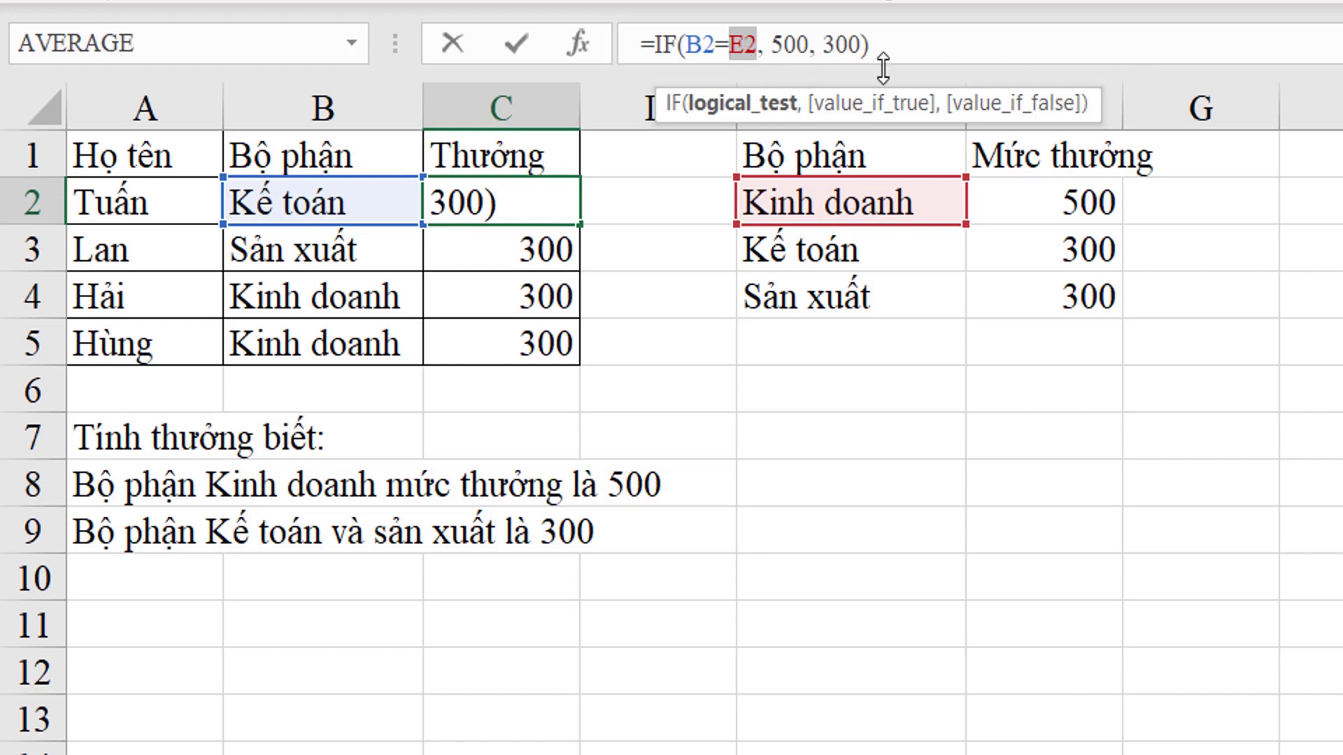
Make E2 absolute with F4, giving =IF(B2=$E$2, 500, 300), and confirm C2
{"action": "key", "text": "F4"}
{"action": "key", "text": "F4"}
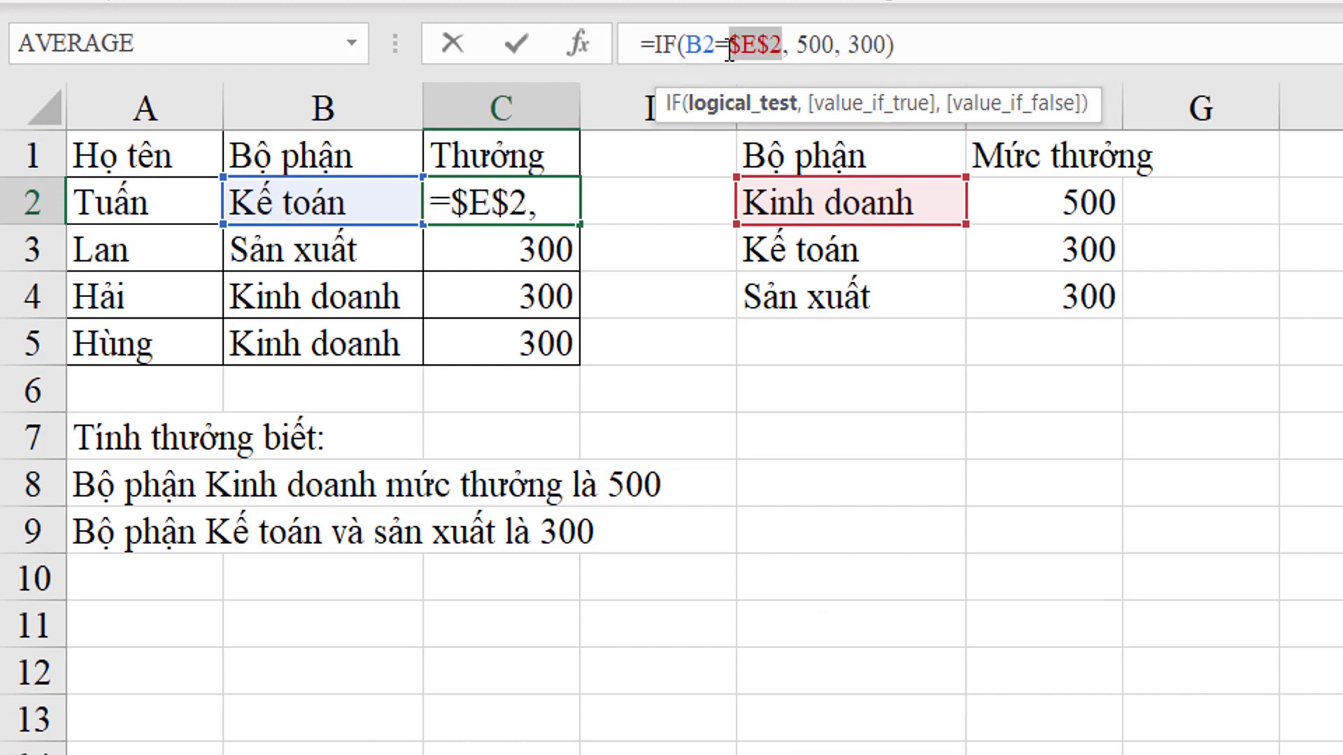
{"action": "left_click_drag", "start_coordinate": [453, 201], "coordinate": [510, 202]}
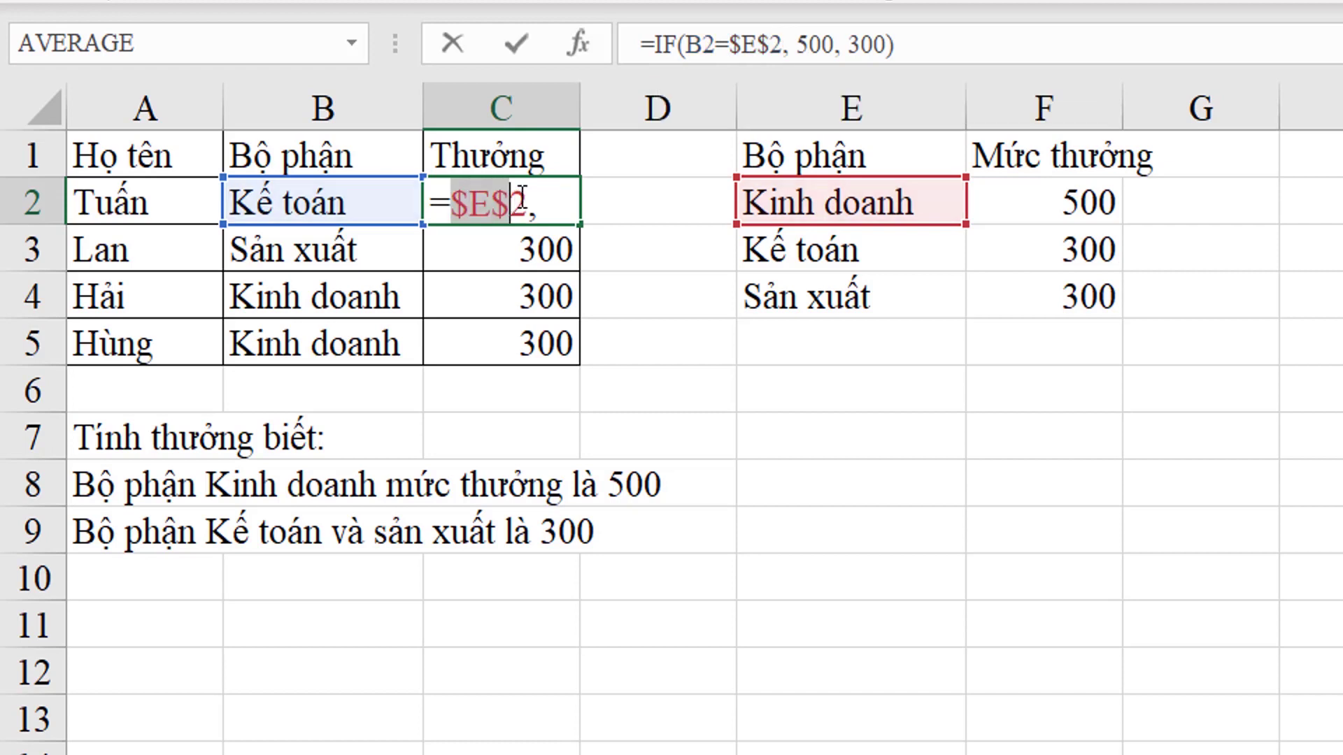
{"action": "left_click", "coordinate": [581, 210]}
{"action": "mouse_move", "coordinate": [558, 203]}
{"action": "left_mouse_down"}
{"action": "mouse_move", "coordinate": [616, 203]}
{"action": "mouse_move", "coordinate": [559, 203]}
{"action": "left_mouse_up"}
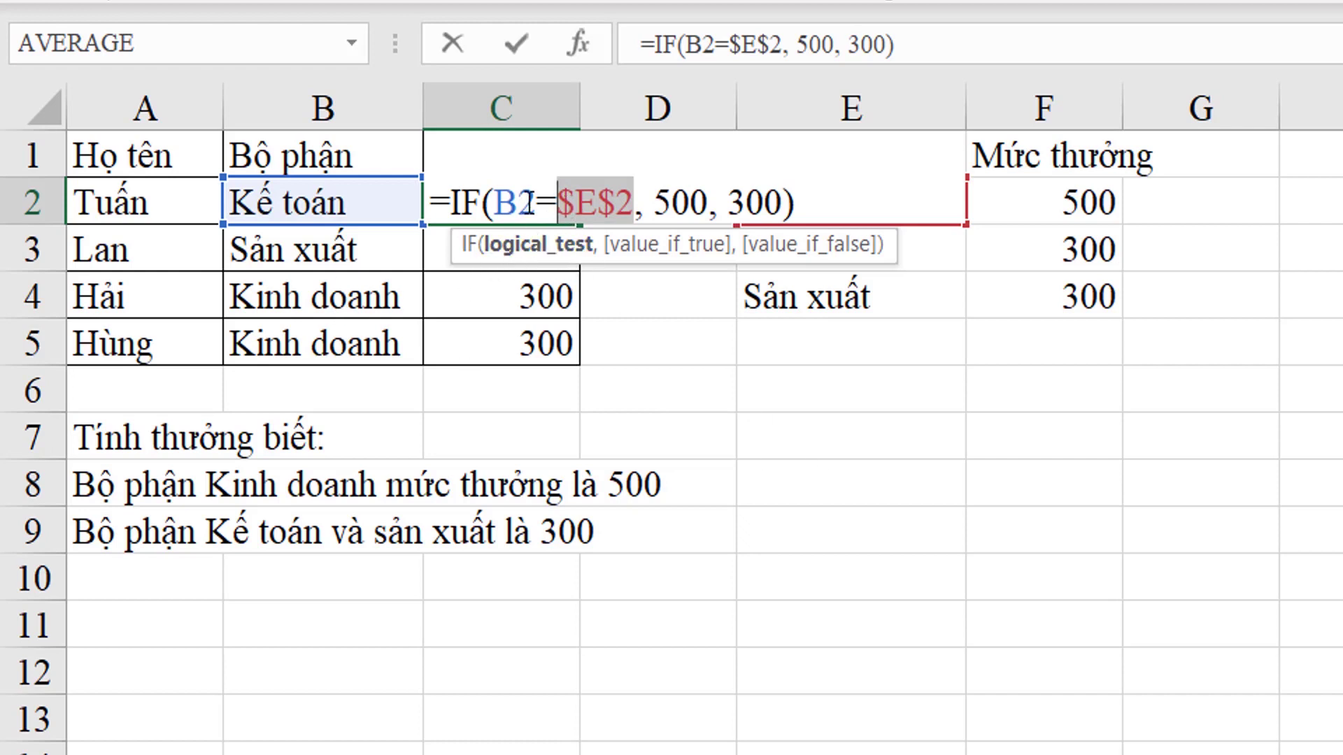
{"action": "mouse_move", "coordinate": [562, 194]}
{"action": "left_mouse_down"}
{"action": "mouse_move", "coordinate": [597, 203]}
{"action": "mouse_move", "coordinate": [577, 194]}
{"action": "left_mouse_up"}
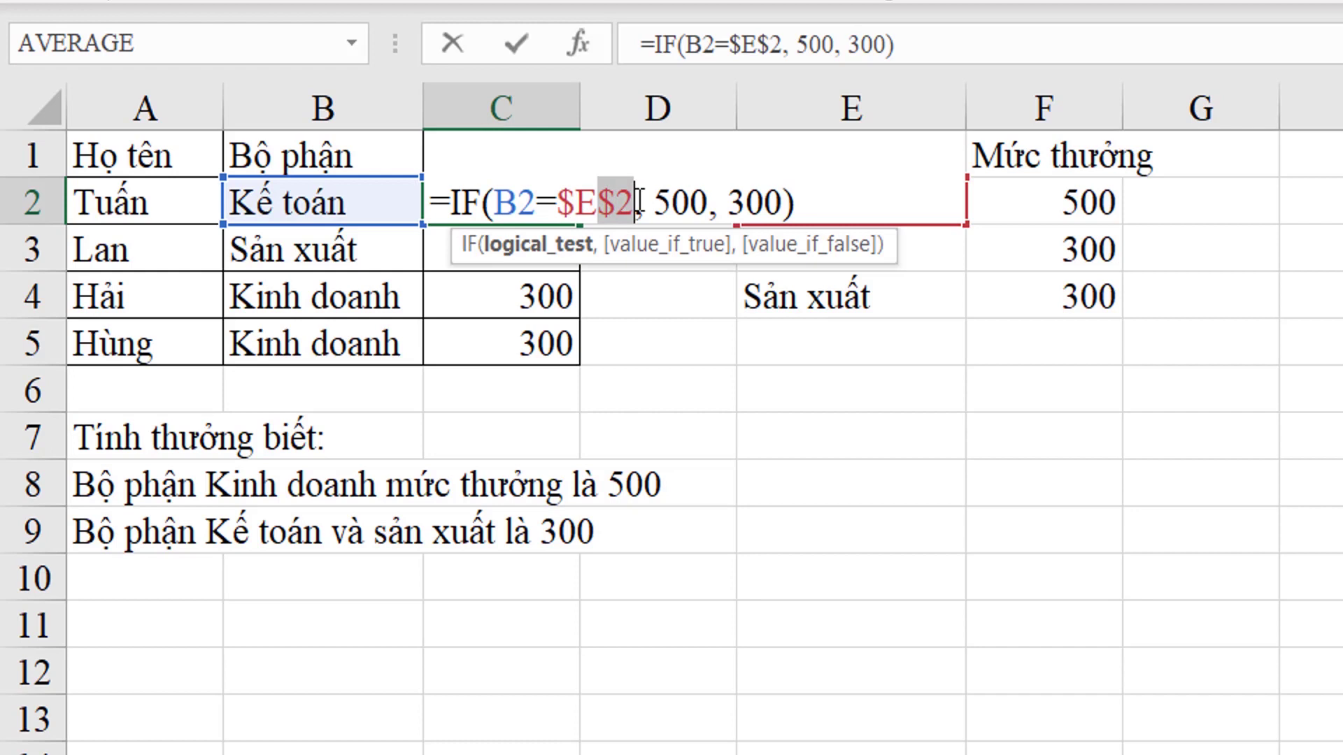
{"action": "left_click_drag", "start_coordinate": [614, 202], "coordinate": [563, 209]}
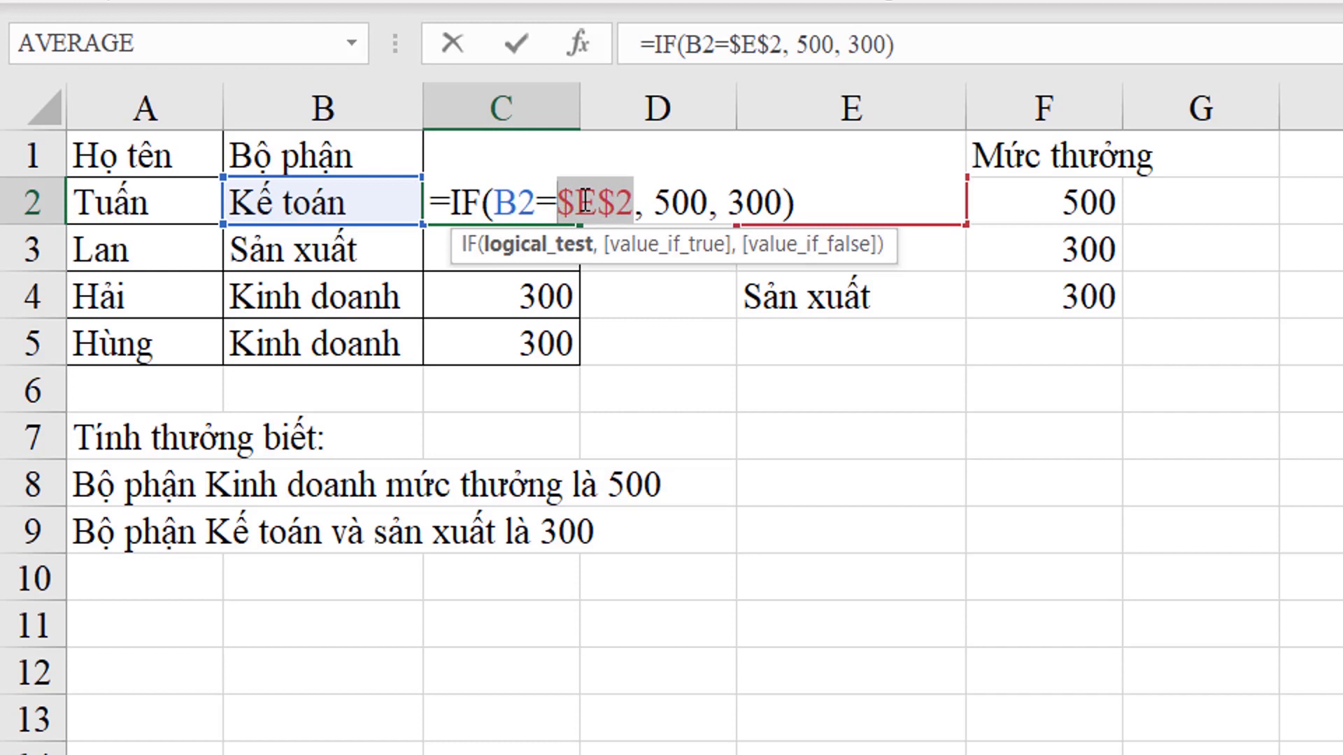
{"action": "left_click_drag", "start_coordinate": [633, 208], "coordinate": [567, 210]}
{"action": "left_click_drag", "start_coordinate": [633, 208], "coordinate": [557, 208]}
{"action": "key", "text": "Return"}
Copy C2's formula into C3:C5, then clear C3:C5 and return to C2
{"action": "key", "text": "Up"}
{"action": "key", "text": "ctrl+c"}
{"action": "left_click_drag", "start_coordinate": [563, 258], "coordinate": [559, 343]}
{"action": "key", "text": "ctrl+v"}
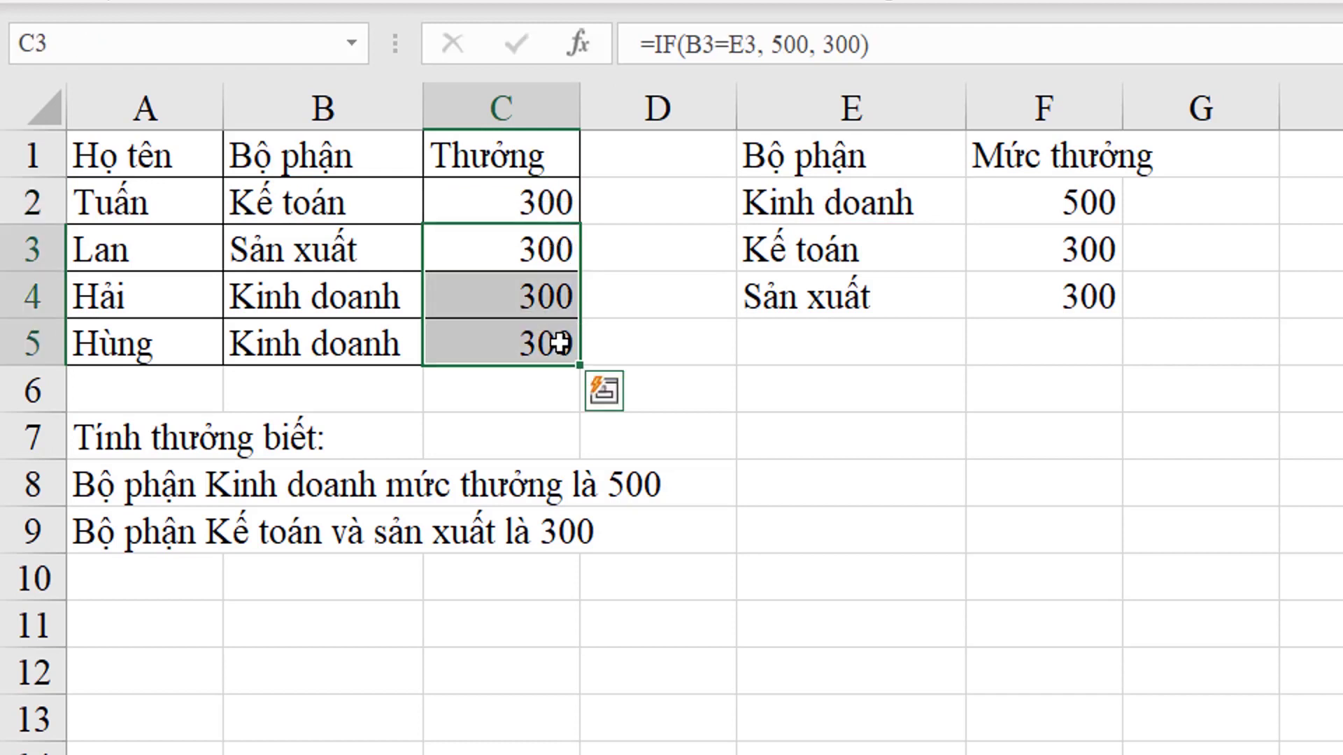
{"action": "key", "text": "Delete"}
{"action": "left_click", "coordinate": [559, 203]}
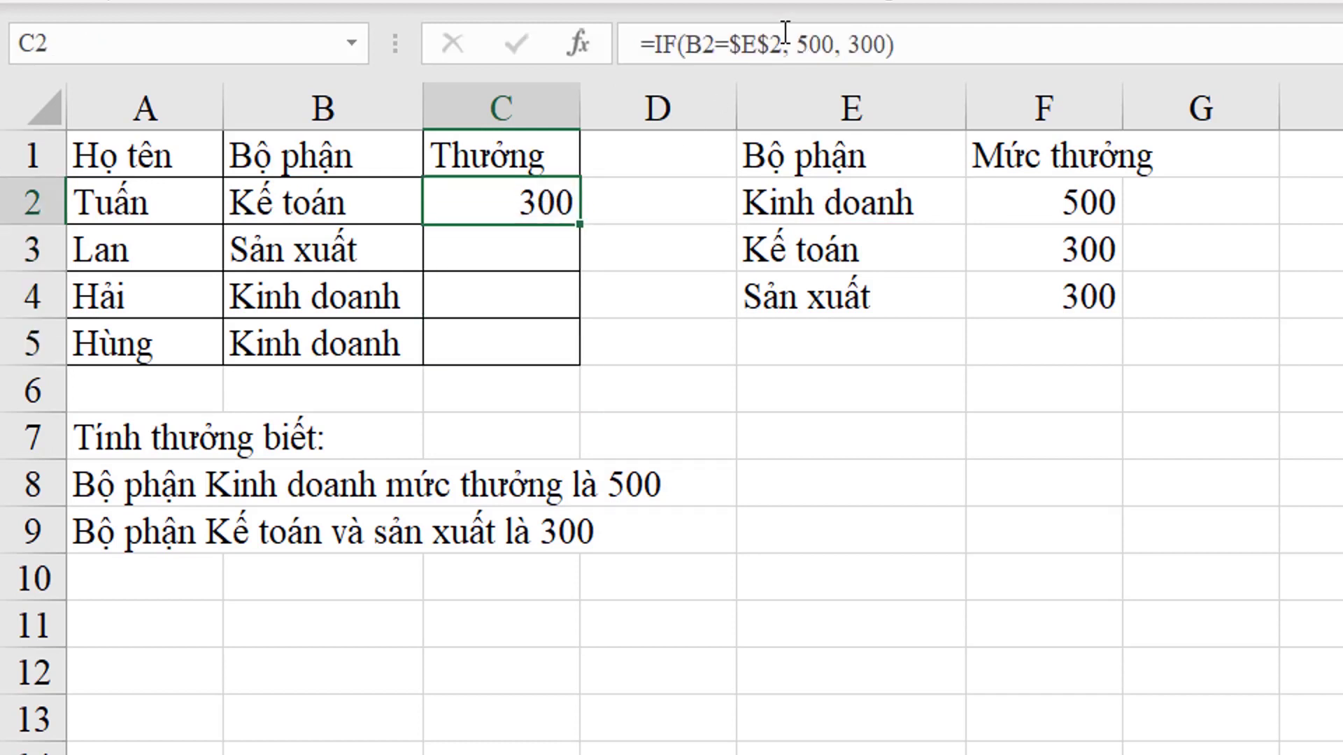
{"action": "left_click_drag", "start_coordinate": [580, 224], "coordinate": [570, 362]}
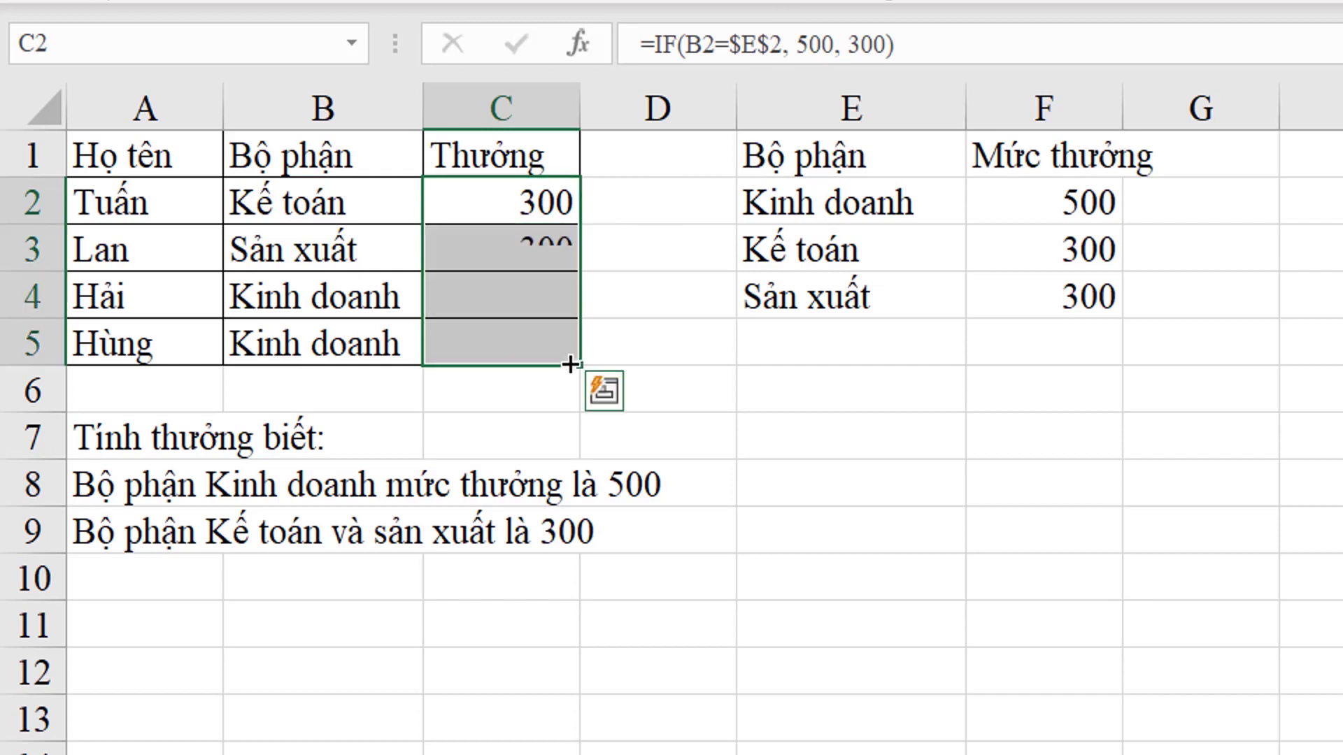
{"action": "left_click", "coordinate": [467, 255]}
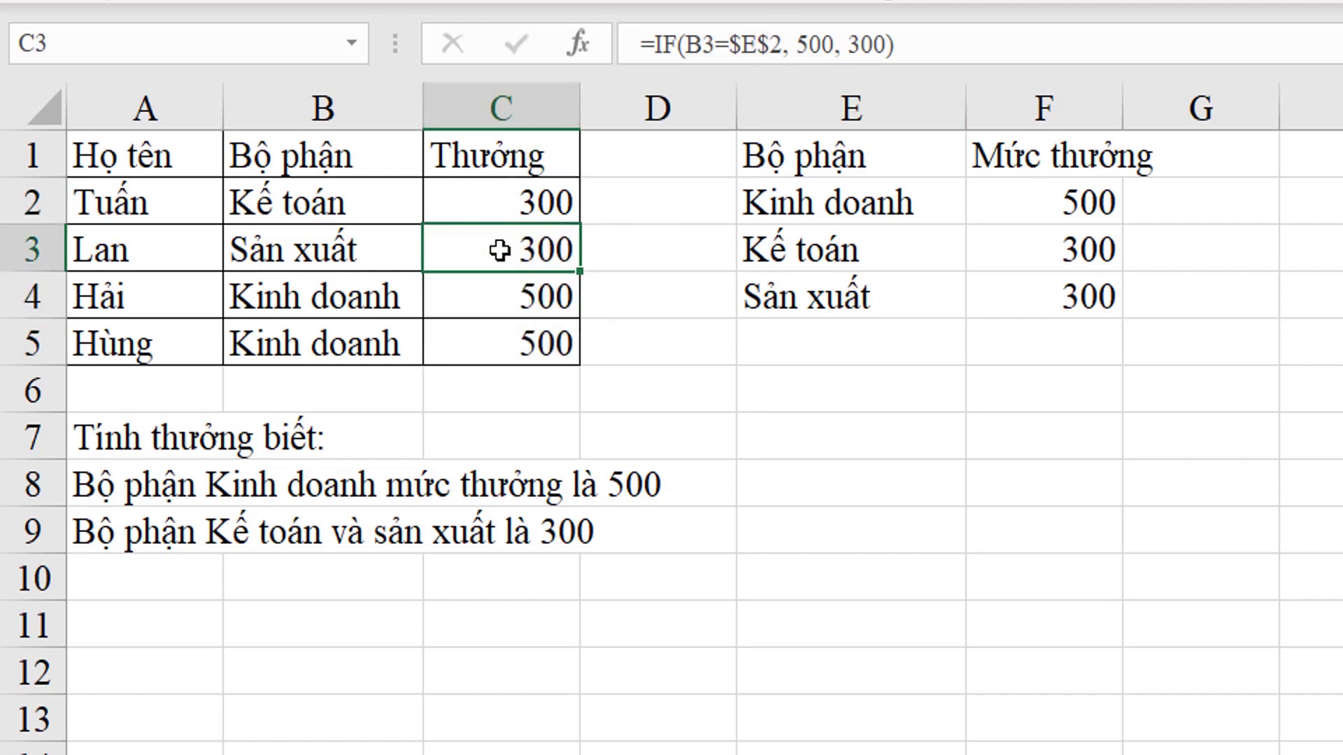
{"action": "double_click", "coordinate": [693, 44]}
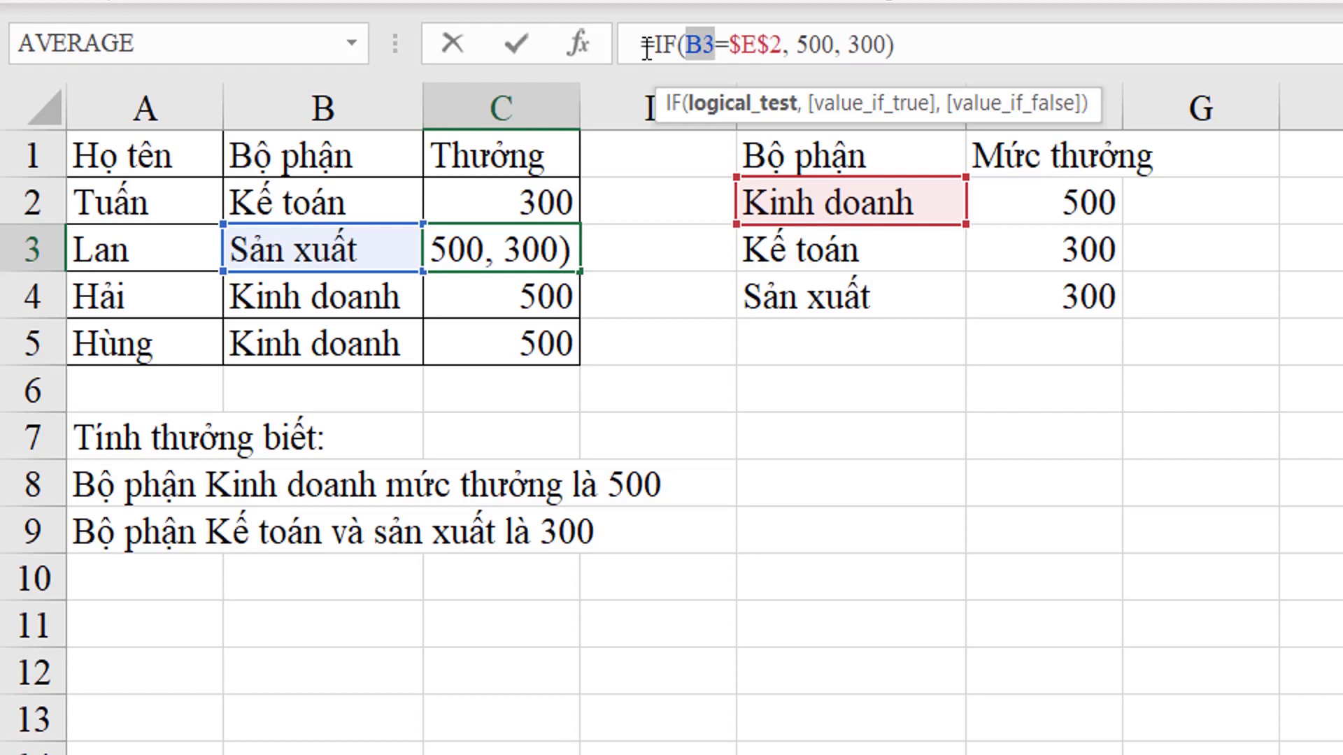
{"action": "left_click_drag", "start_coordinate": [729, 44], "coordinate": [782, 44]}
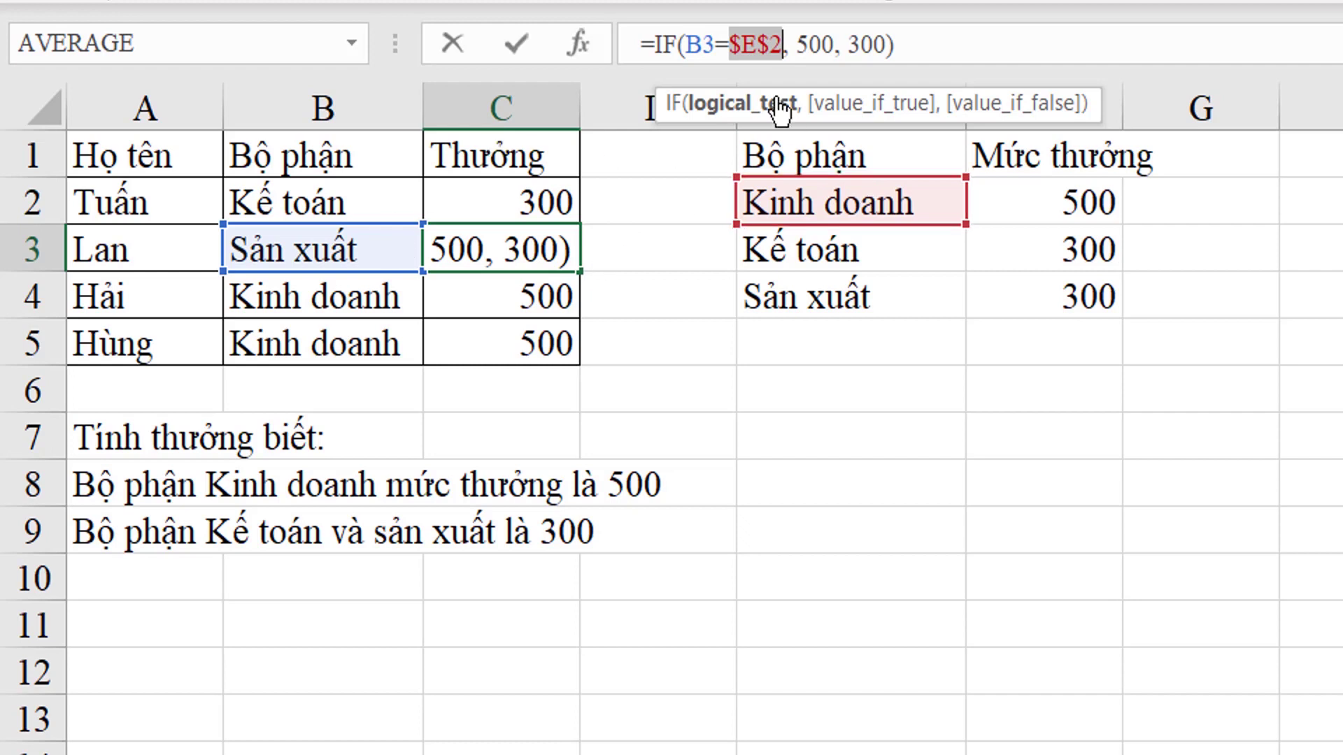
{"action": "key", "text": "Return"}
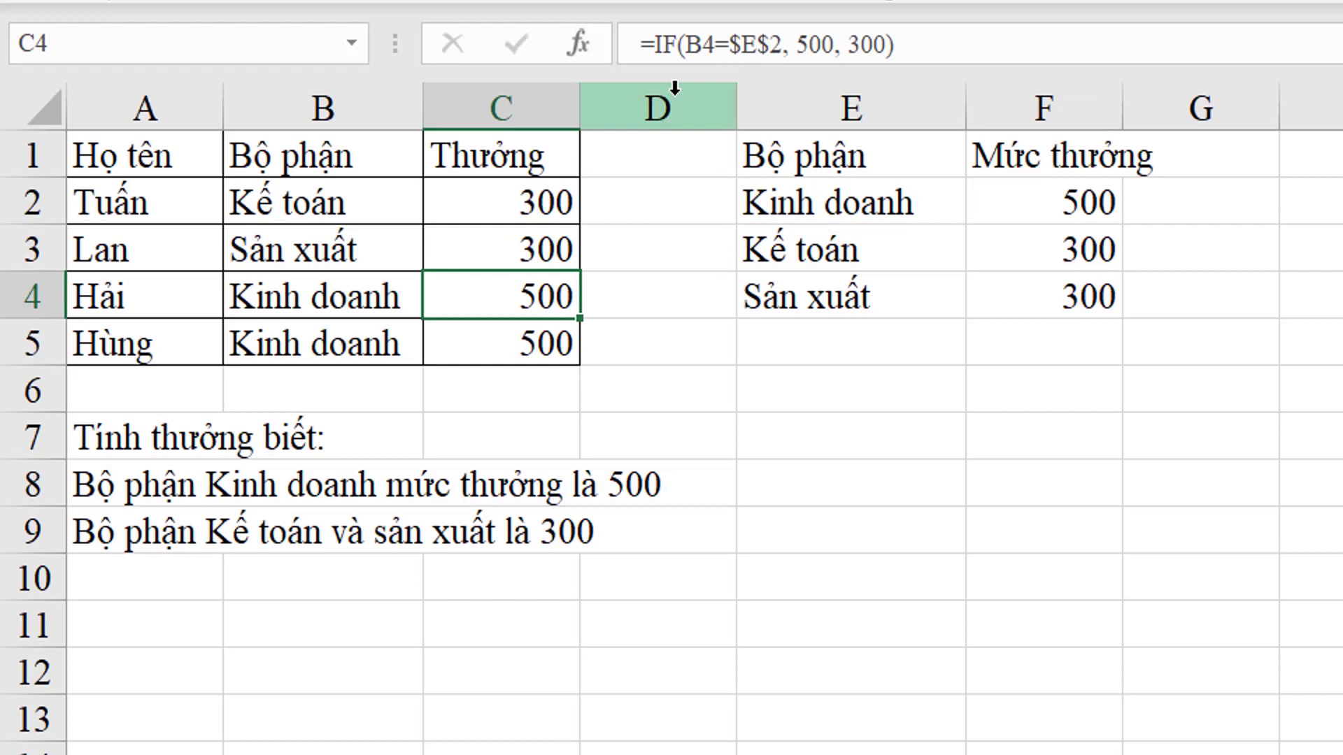
{"action": "double_click", "coordinate": [695, 45]}
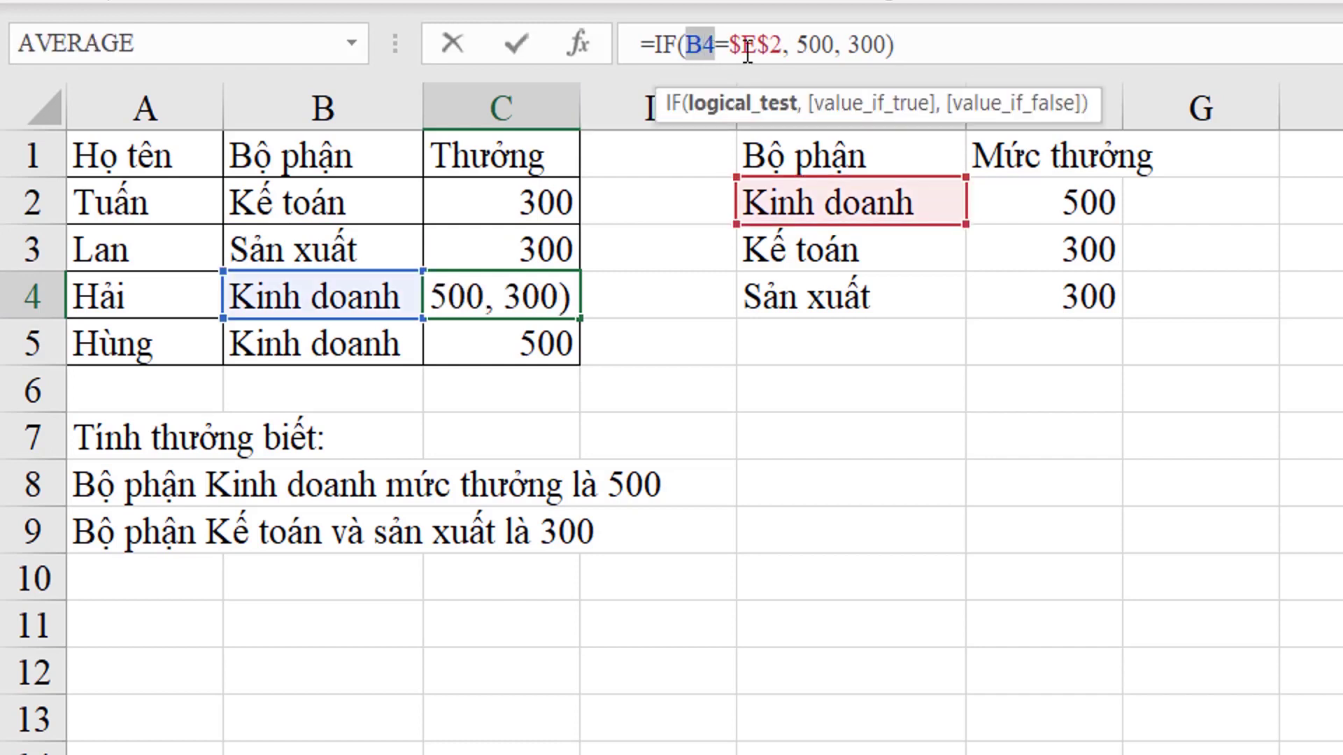
{"action": "left_click_drag", "start_coordinate": [788, 46], "coordinate": [720, 51]}
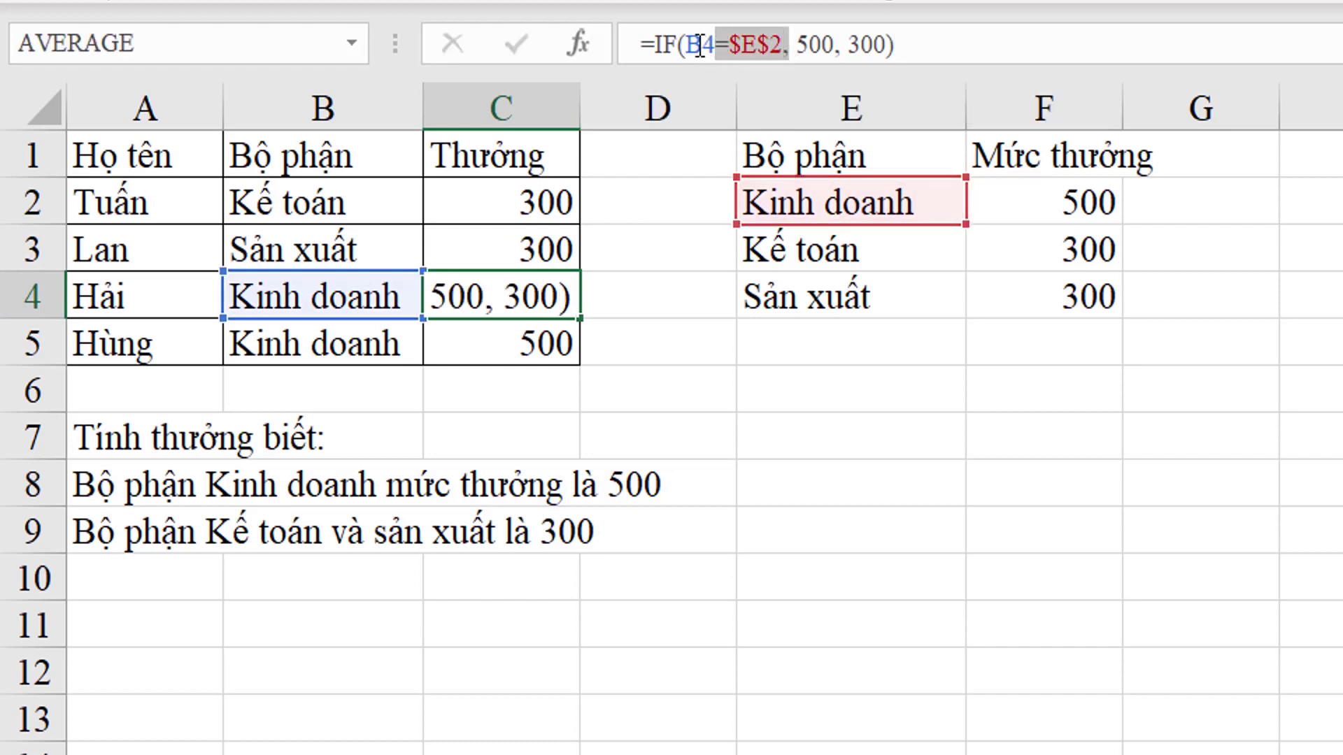
{"action": "key", "text": "Return"}
{"action": "left_click", "coordinate": [721, 46]}
{"action": "double_click", "coordinate": [792, 47]}
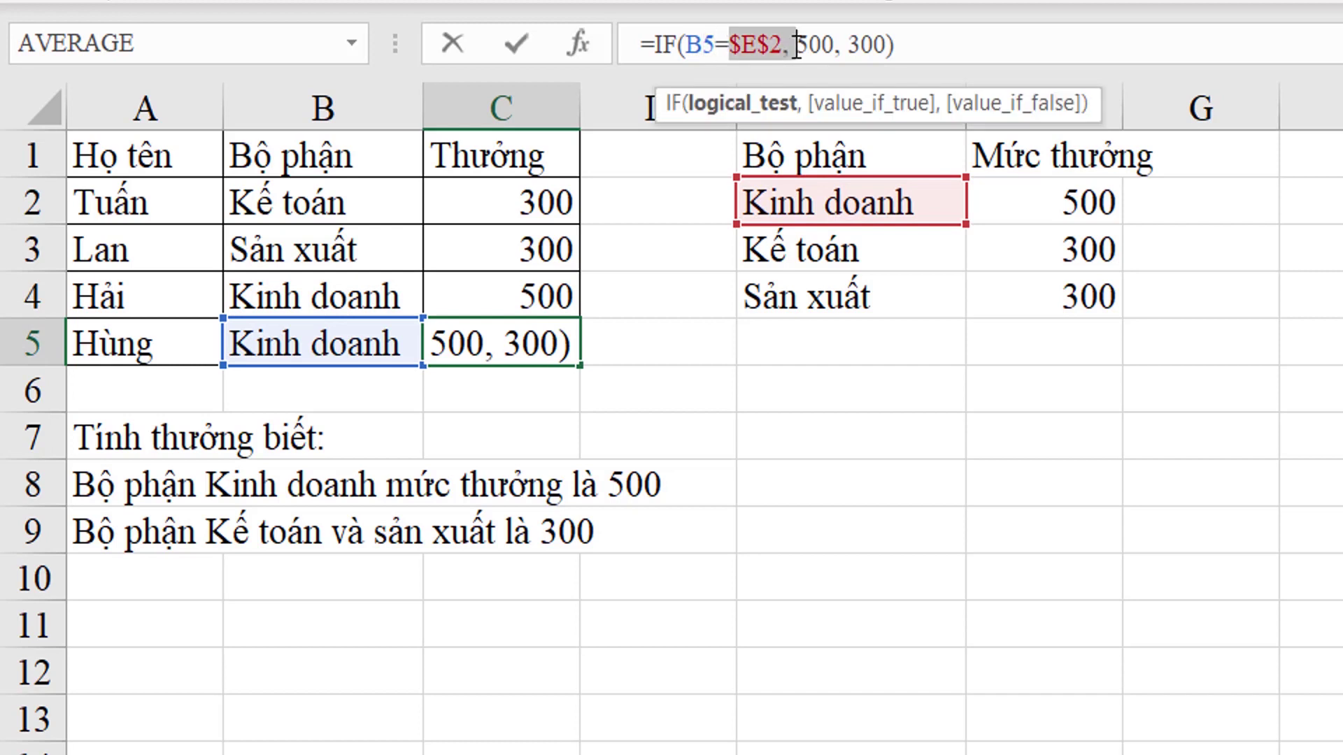
{"action": "left_click", "coordinate": [953, 38]}
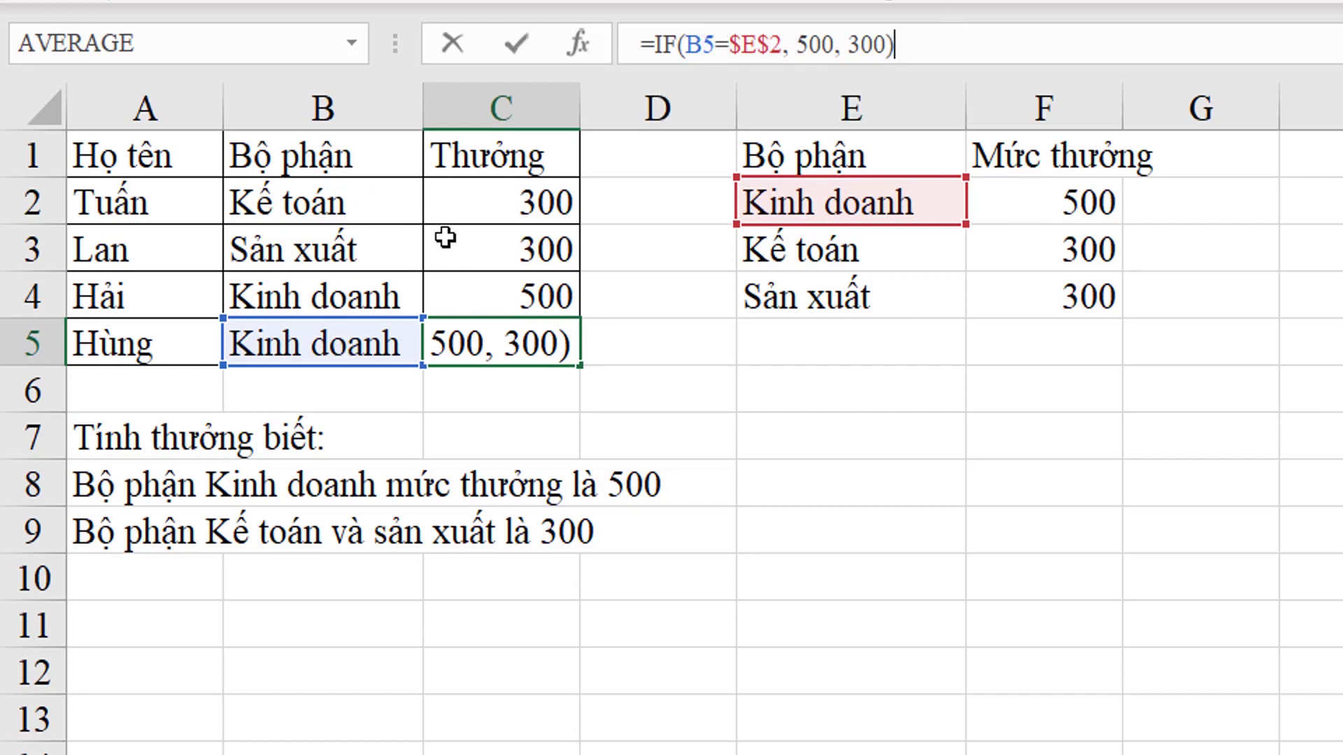
{"action": "key", "text": "Return"}
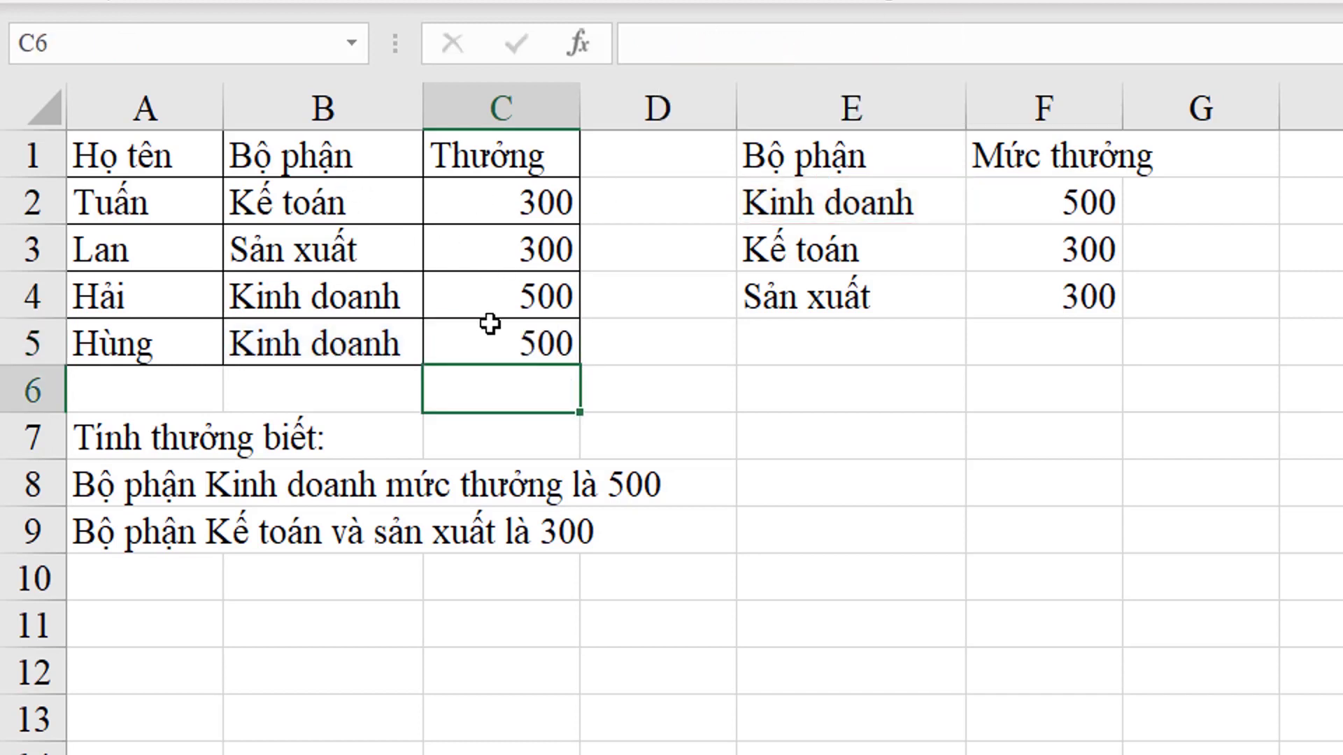
Select C2:C5, then edit C2 in-cell and highlight the $E and E$2 parts of $E$2
{"action": "mouse_move", "coordinate": [538, 223]}
{"action": "left_mouse_down"}
{"action": "mouse_move", "coordinate": [522, 380]}
{"action": "mouse_move", "coordinate": [531, 343]}
{"action": "left_mouse_up"}
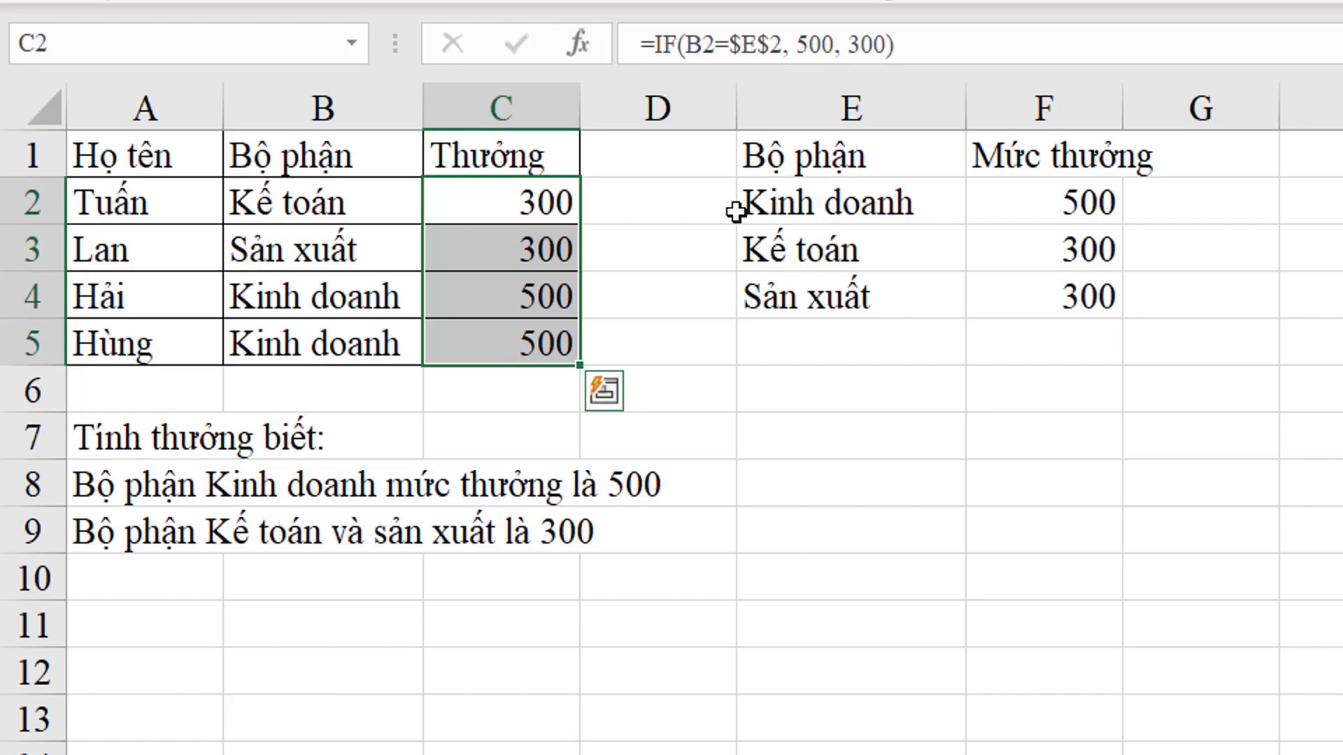
{"action": "double_click", "coordinate": [552, 200]}
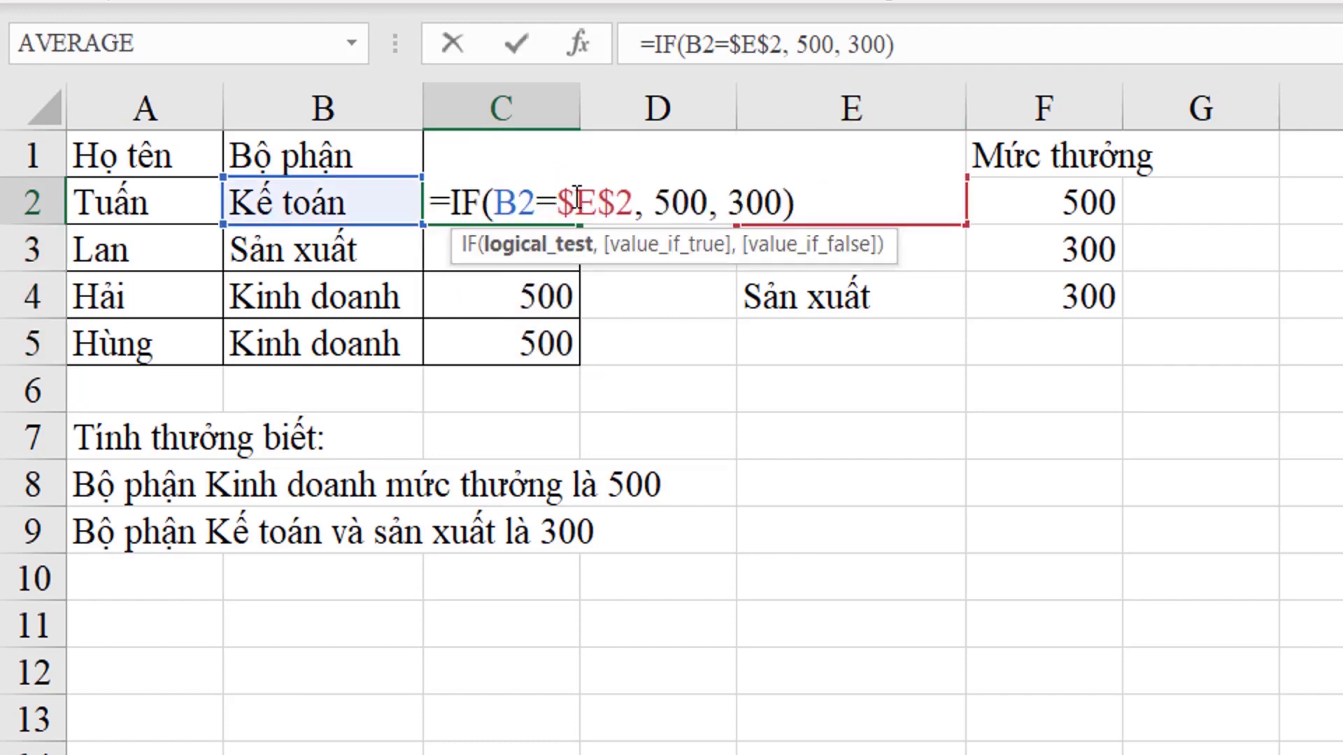
{"action": "left_click_drag", "start_coordinate": [557, 201], "coordinate": [576, 199]}
{"action": "left_click_drag", "start_coordinate": [558, 200], "coordinate": [621, 217]}
{"action": "left_click_drag", "start_coordinate": [633, 210], "coordinate": [558, 209]}
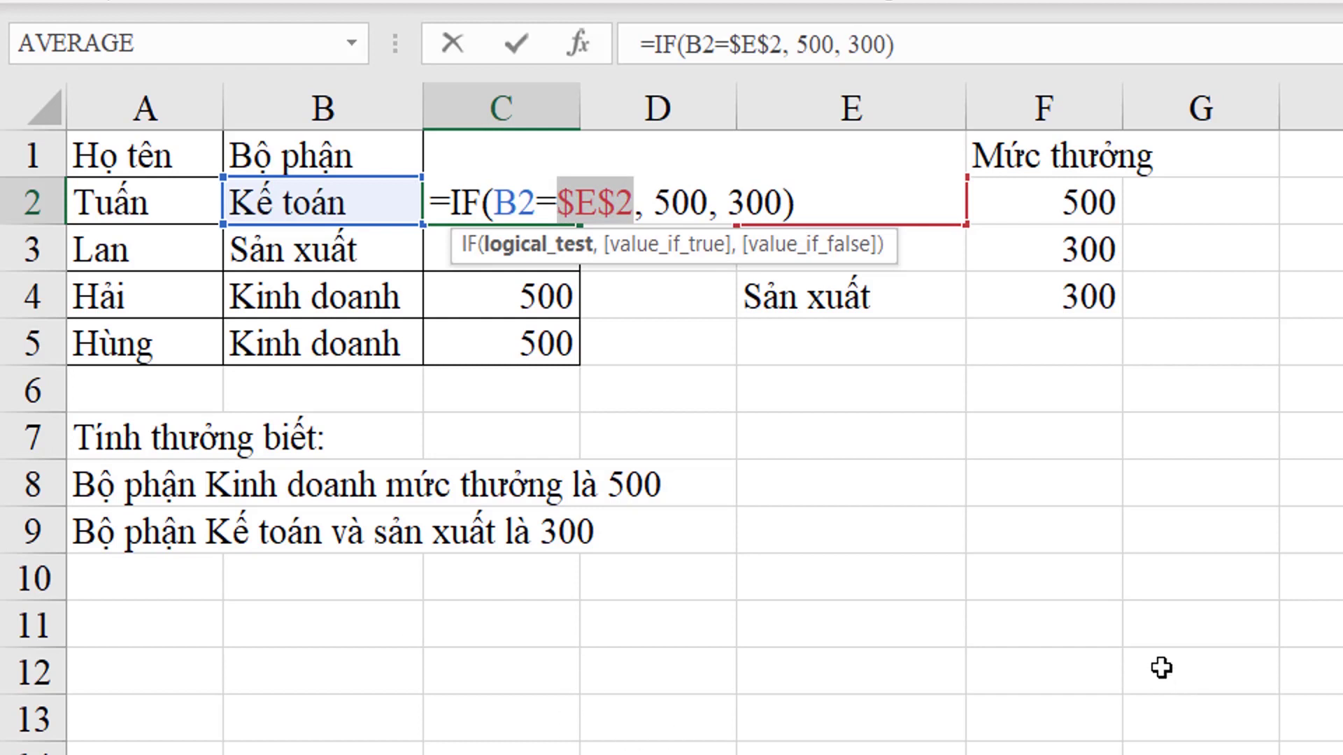
{"action": "left_click", "coordinate": [616, 203]}
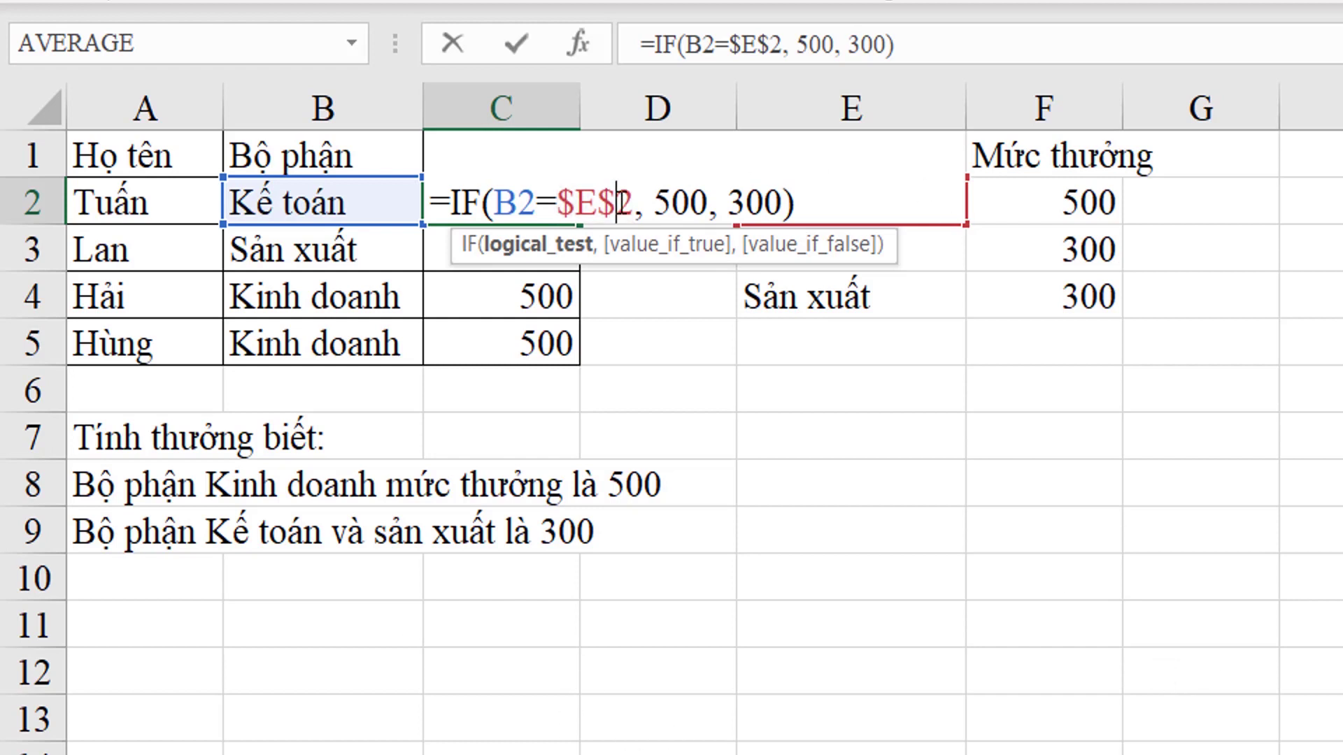
Strip $E$2 back to E2, then cycle it with F4 through $E$2 to the mixed E$2
{"action": "key", "text": "BackSpace"}
{"action": "left_click", "coordinate": [575, 203]}
{"action": "key", "text": "BackSpace"}
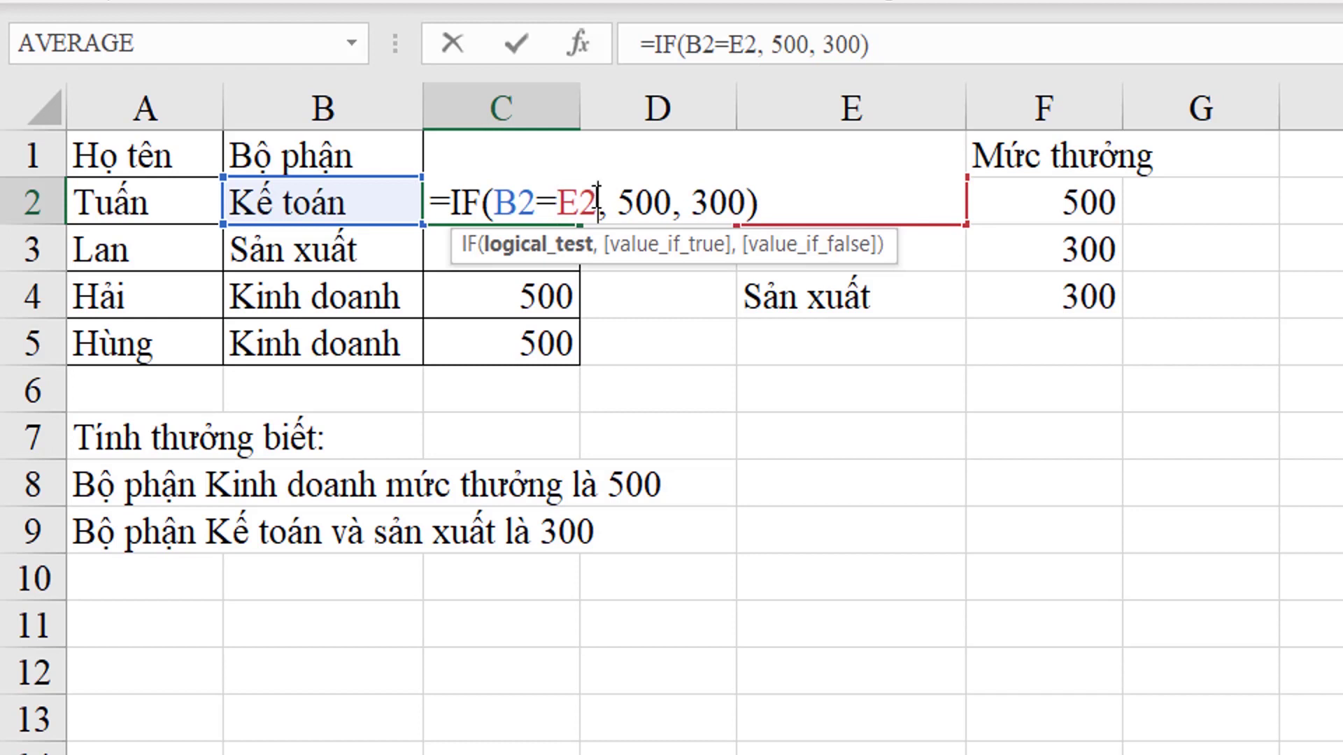
{"action": "left_click_drag", "start_coordinate": [596, 200], "coordinate": [557, 203]}
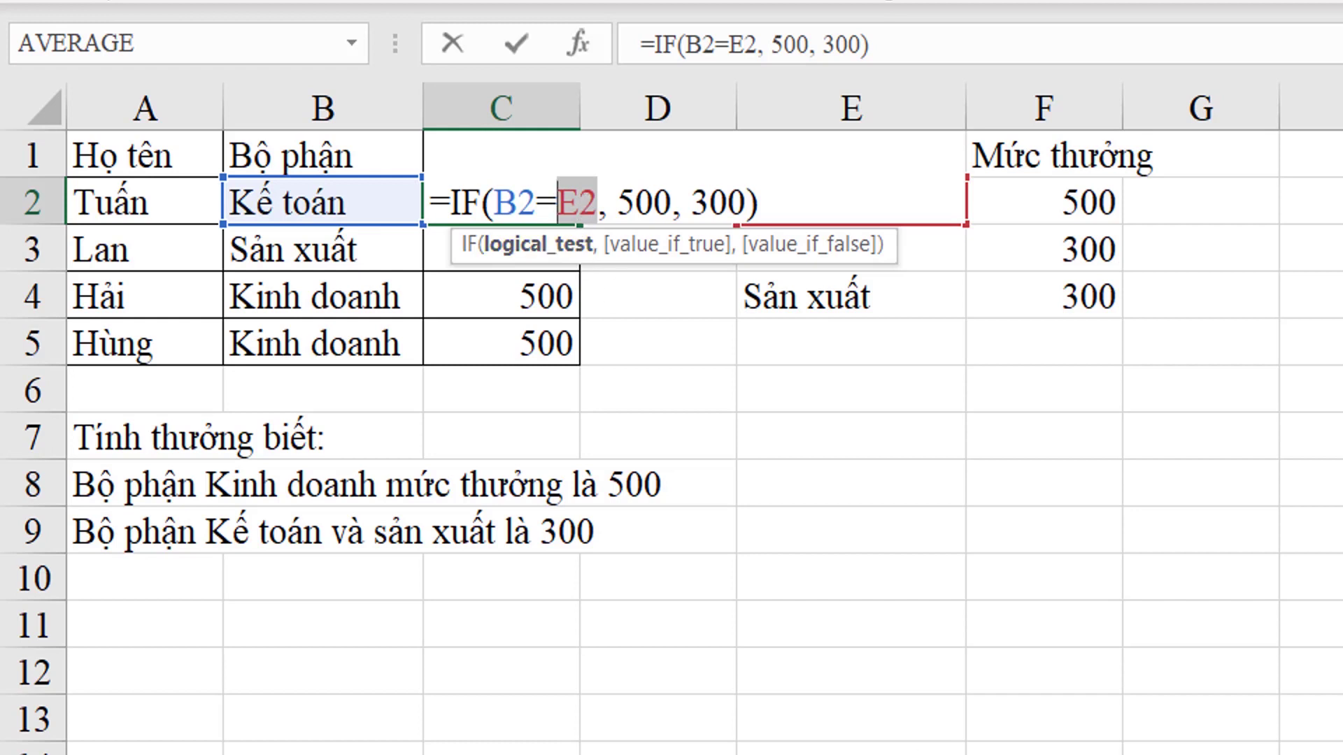
{"action": "key", "text": "F4"}
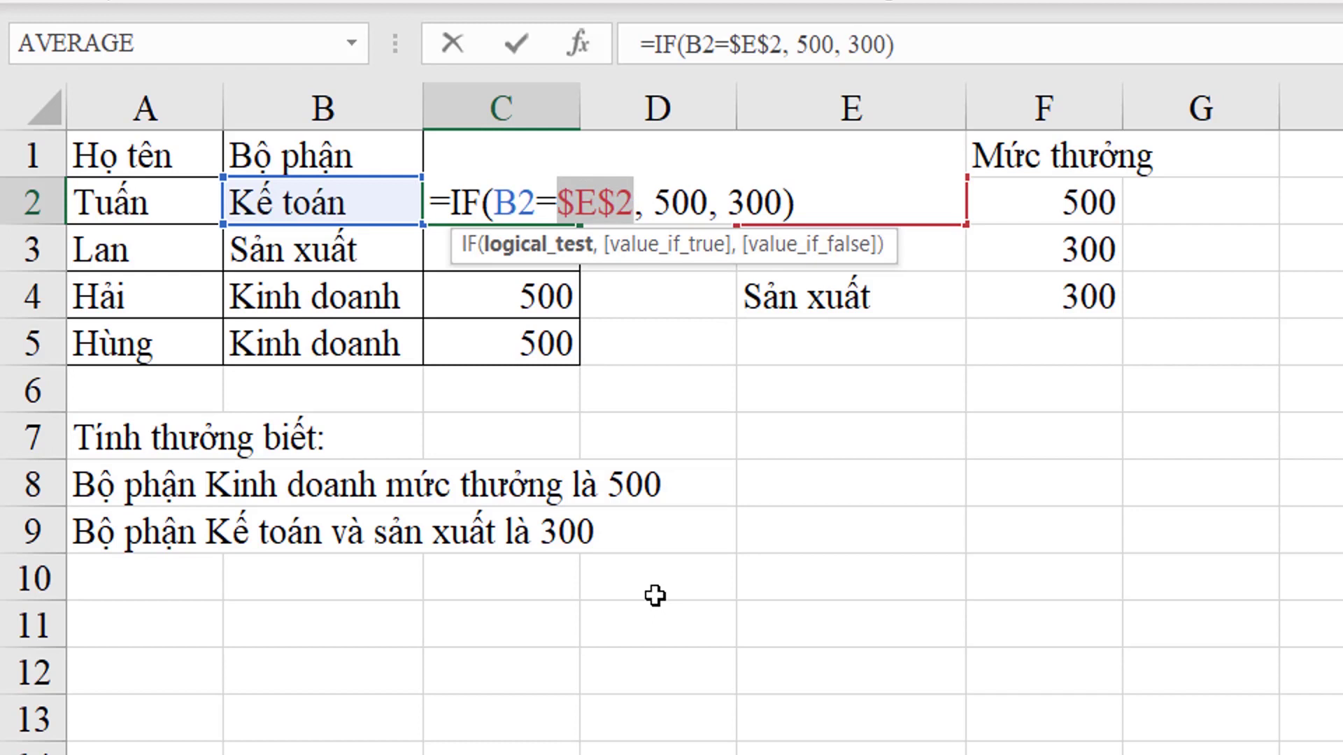
{"action": "key", "text": "F4"}
{"action": "key", "text": "F4"}
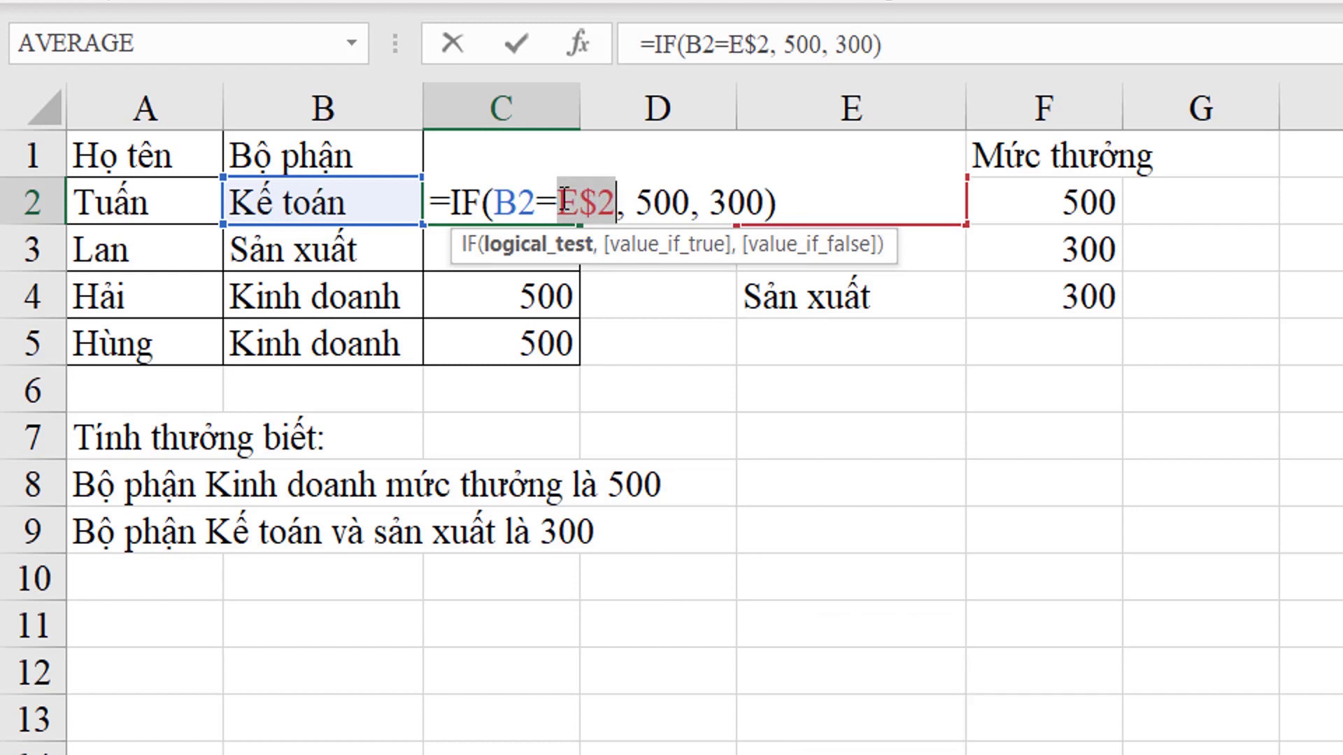
{"action": "left_click_drag", "start_coordinate": [579, 191], "coordinate": [616, 190]}
{"action": "left_click", "coordinate": [560, 181]}
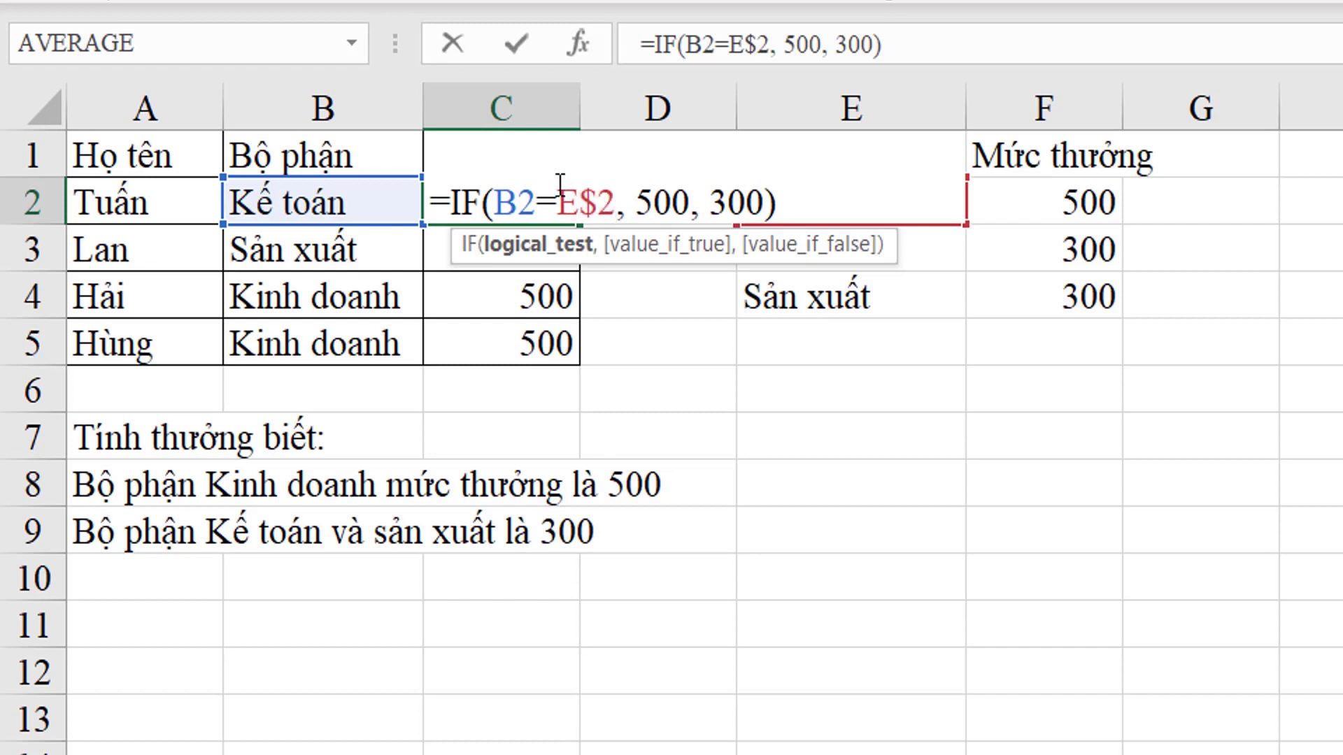
Cycle the reference with F4 through $E2, E2, $E$2 and E$2, ending at relative E2
{"action": "key", "text": "F4"}
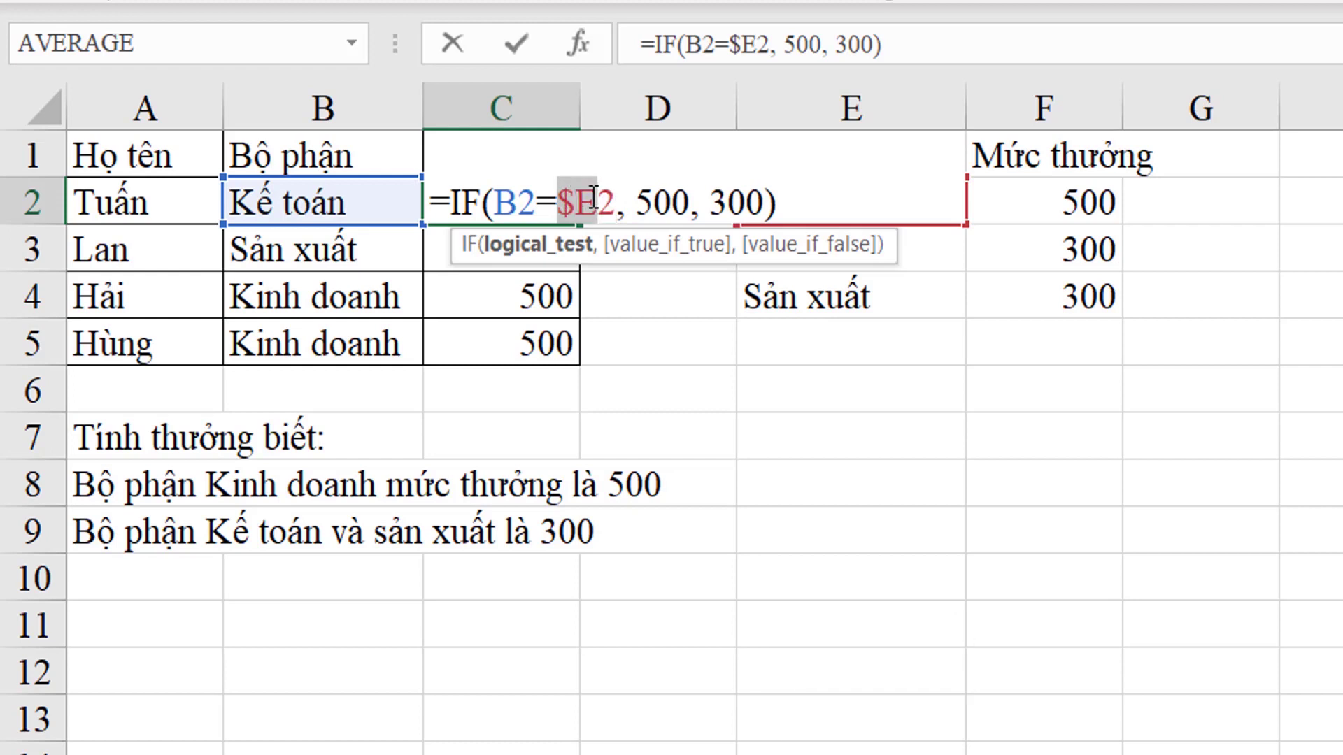
{"action": "left_click_drag", "start_coordinate": [599, 202], "coordinate": [615, 207]}
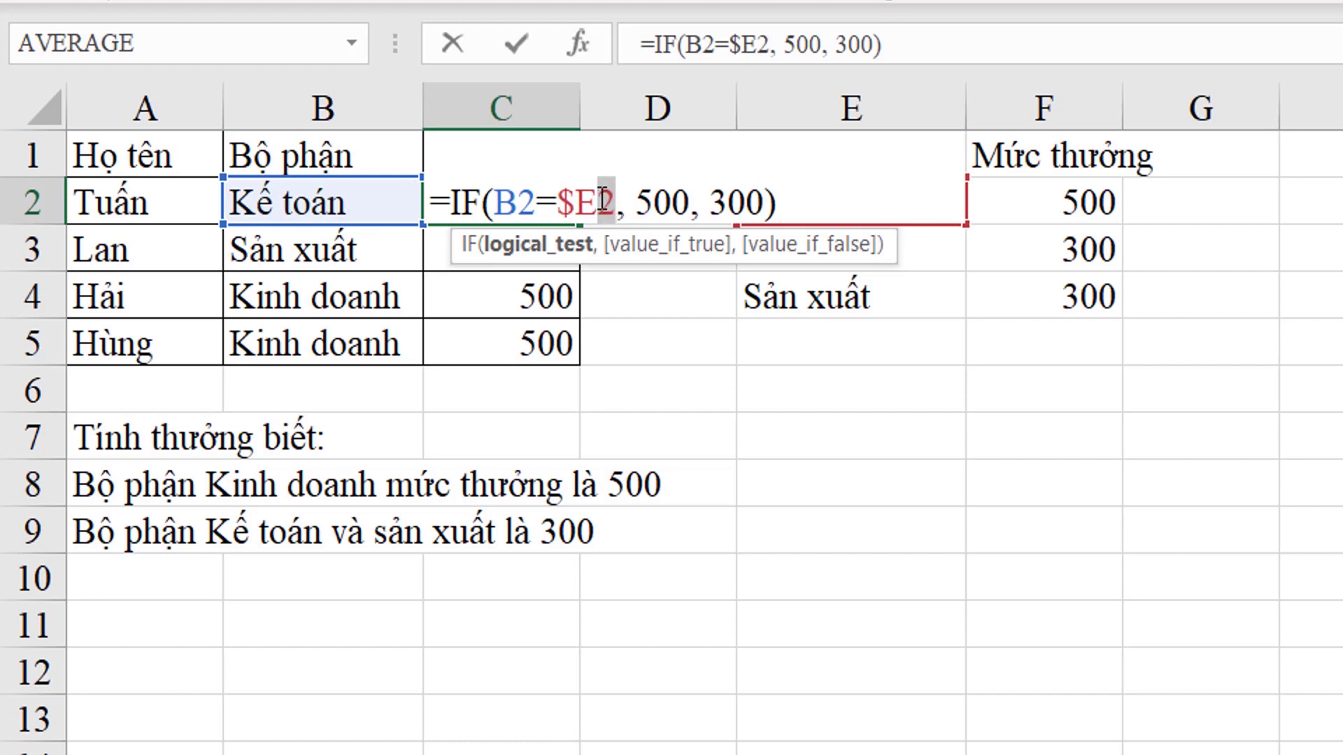
{"action": "left_click_drag", "start_coordinate": [617, 202], "coordinate": [558, 201]}
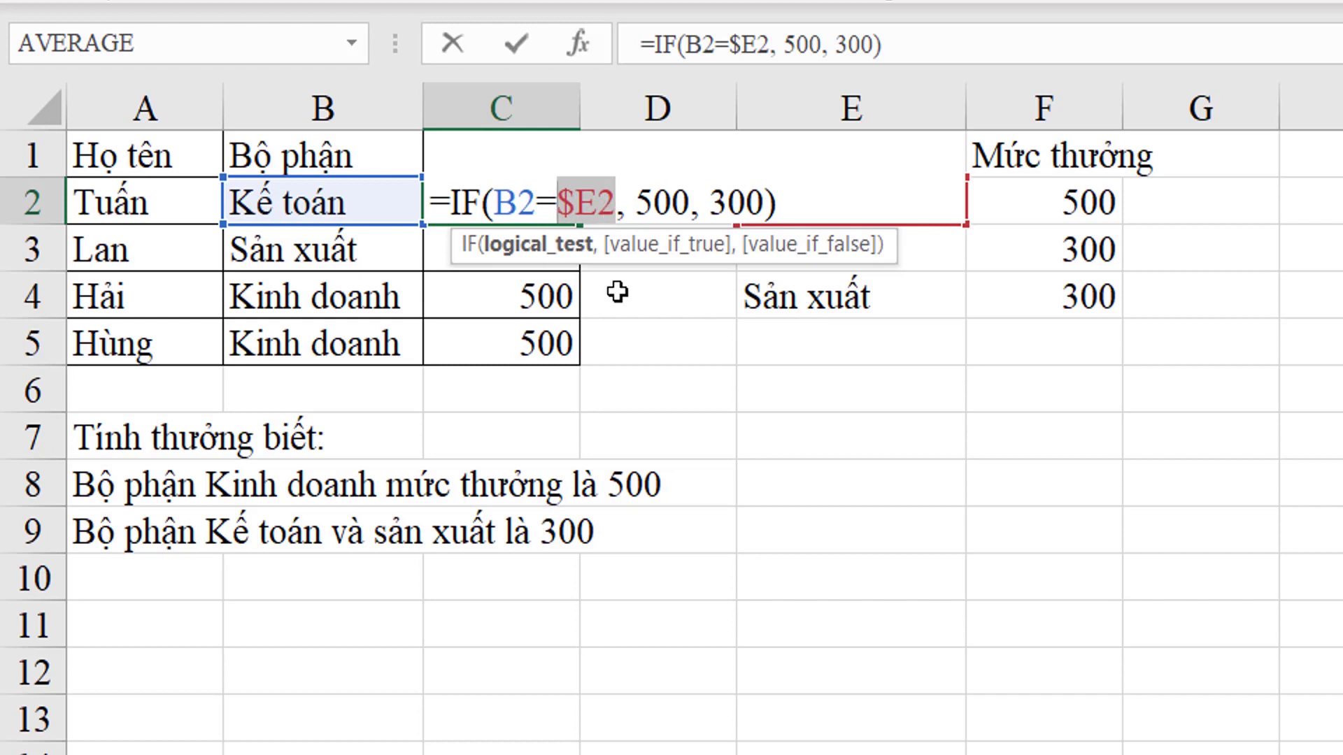
{"action": "key", "text": "F4"}
{"action": "key", "text": "F4"}
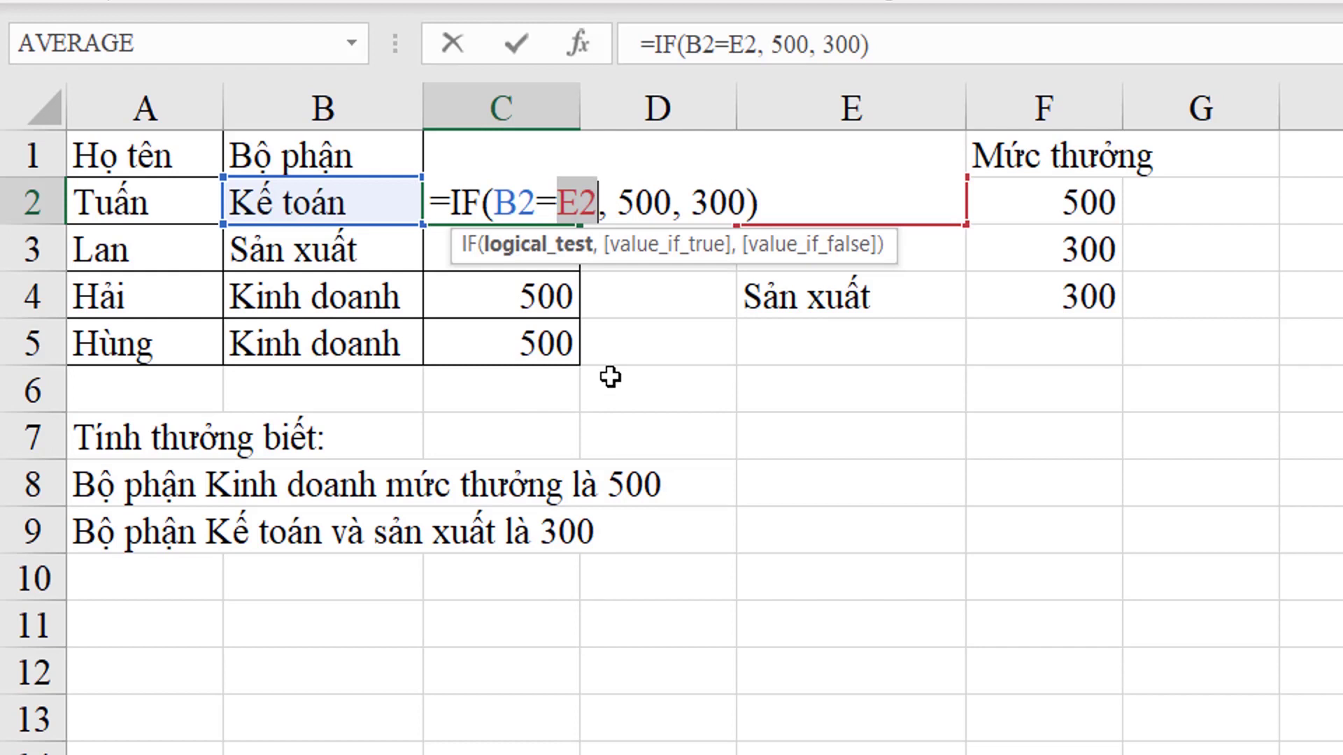
{"action": "key", "text": "F4"}
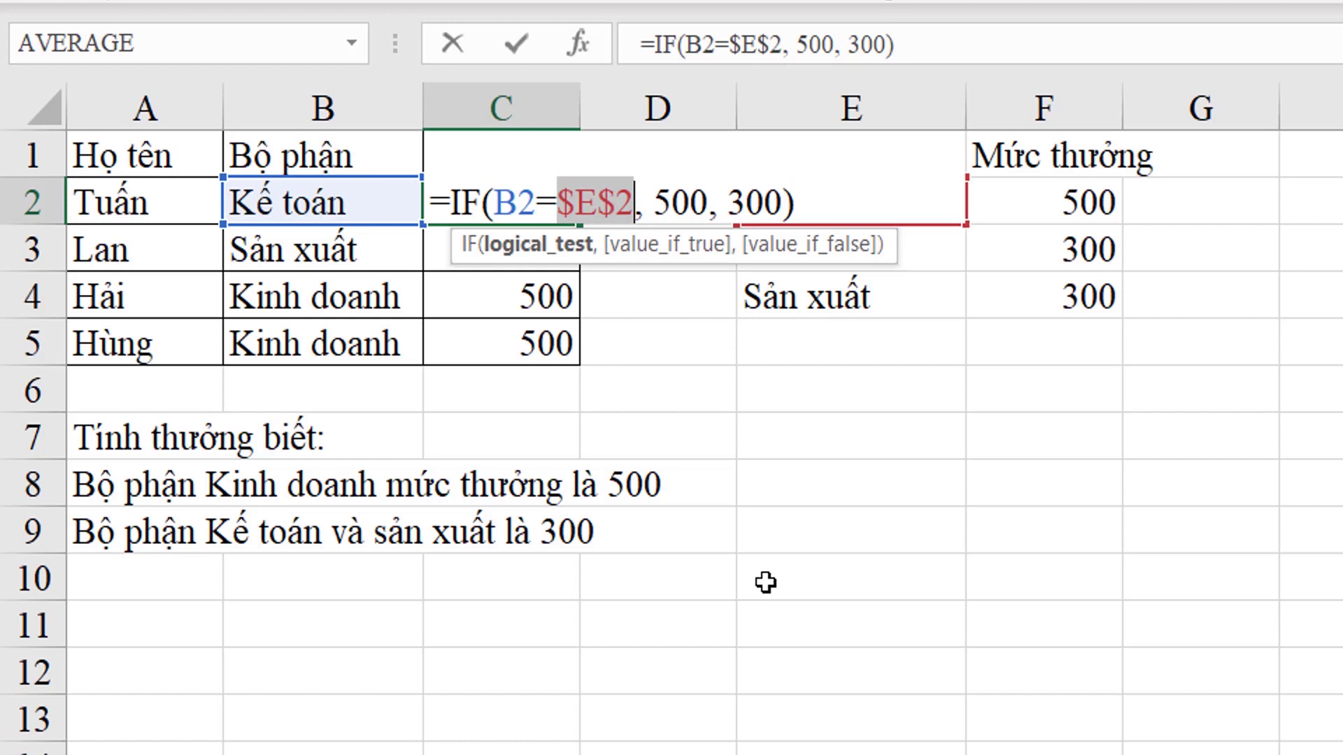
{"action": "key", "text": "F4"}
{"action": "key", "text": "F4"}
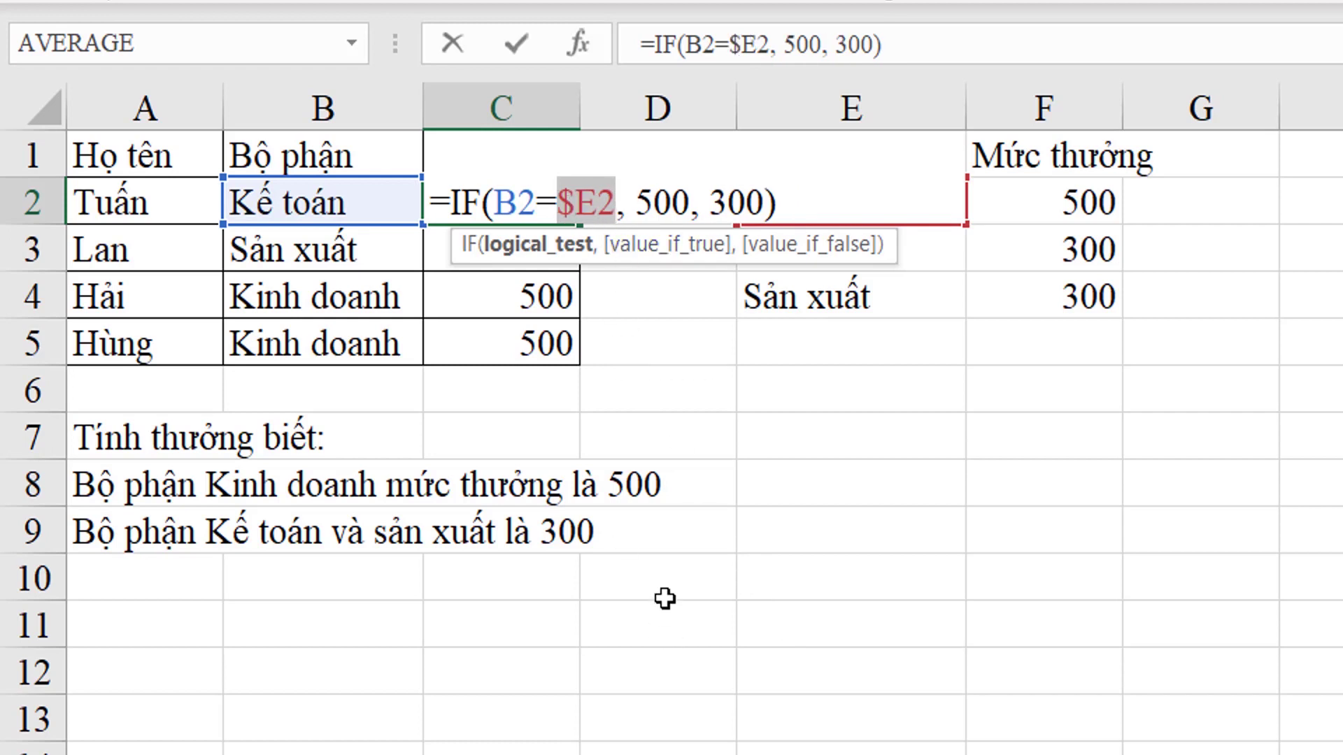
{"action": "key", "text": "F4"}
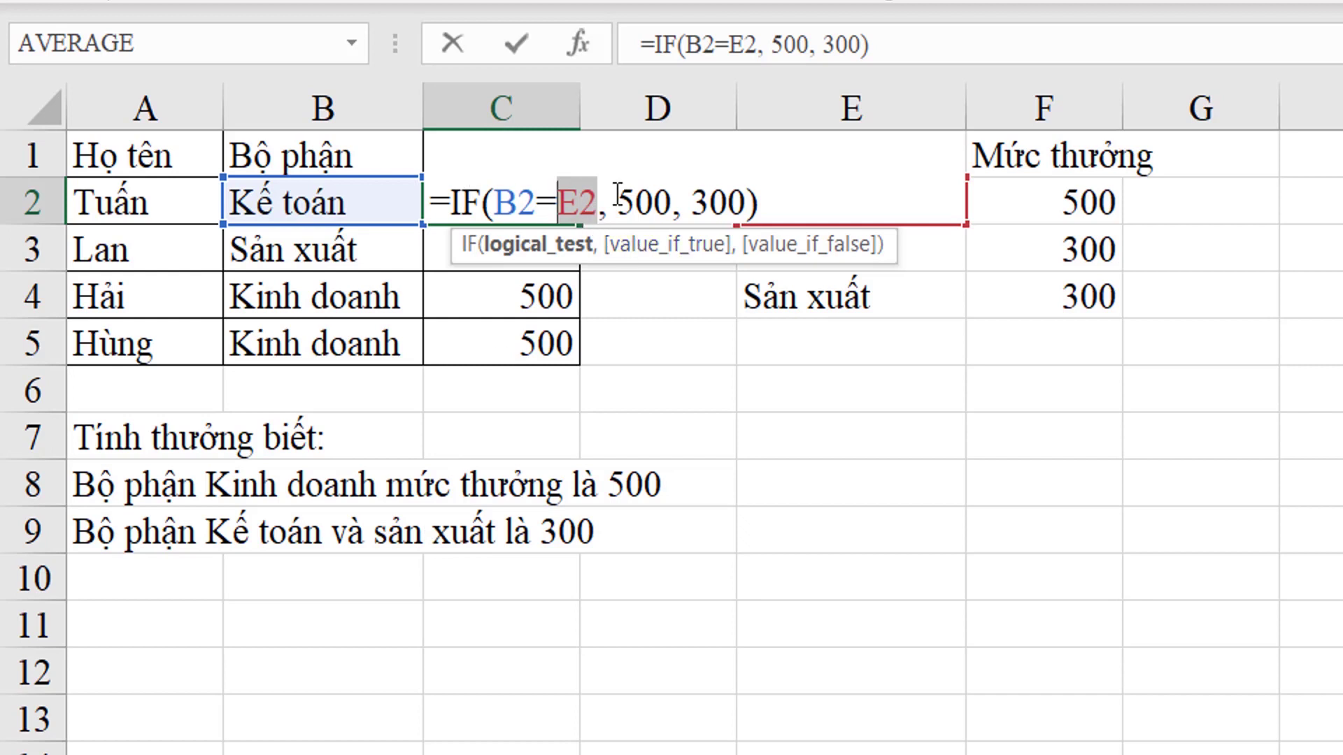
{"action": "key", "text": "shift+Left"}
{"action": "key", "text": "shift+Left"}
{"action": "key", "text": "shift+Left"}
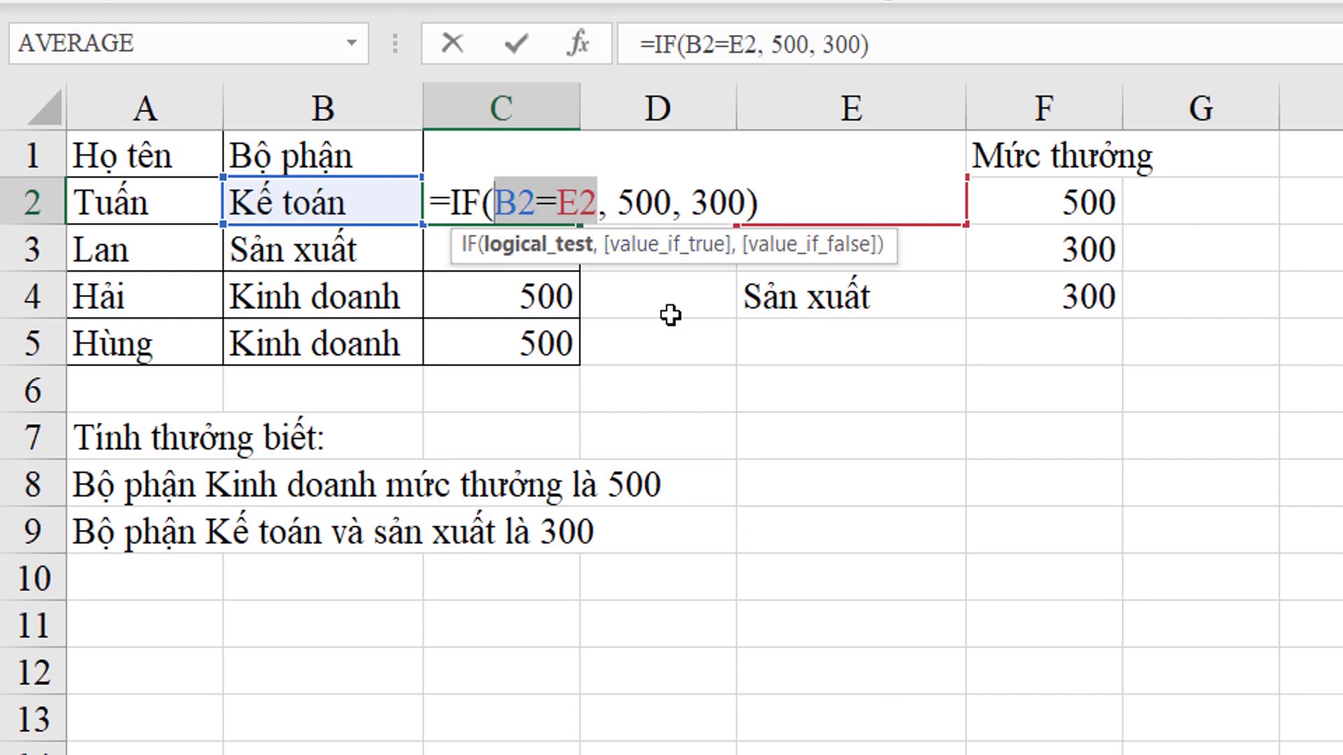